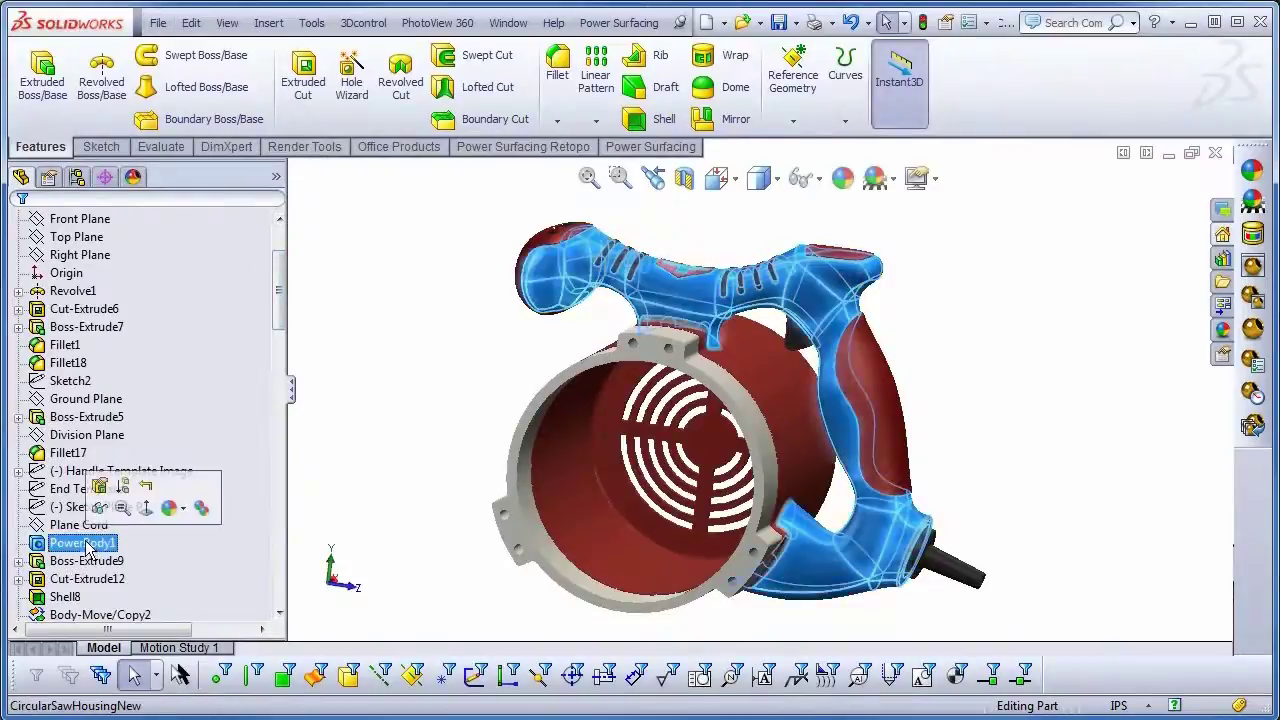
- Open PowerBody1 for editing and view its handle cage from the Left view
mouse_move(1116, 543)
middle_down()
mouse_move(1103, 514)
mouse_move(1134, 571)
mouse_move(1114, 543)
middle_up()
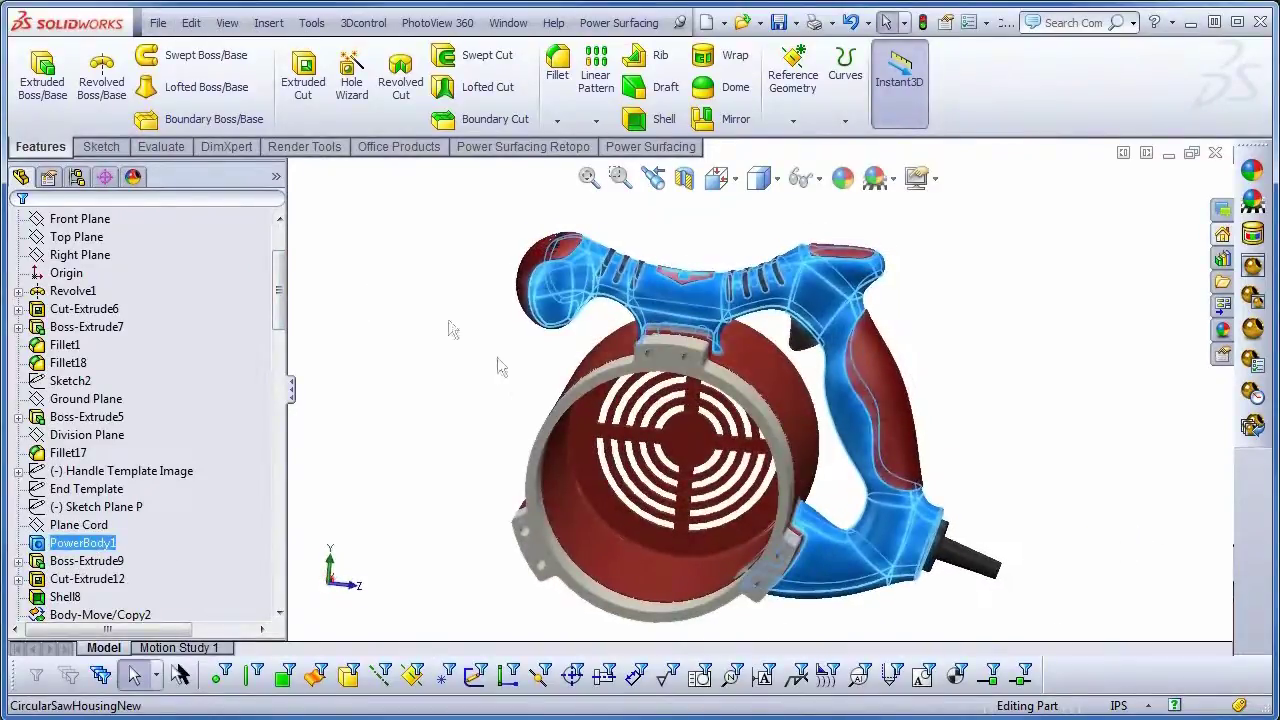
mouse_move(283, 288)
mouse_down()
mouse_move(284, 568)
mouse_move(303, 295)
mouse_up()
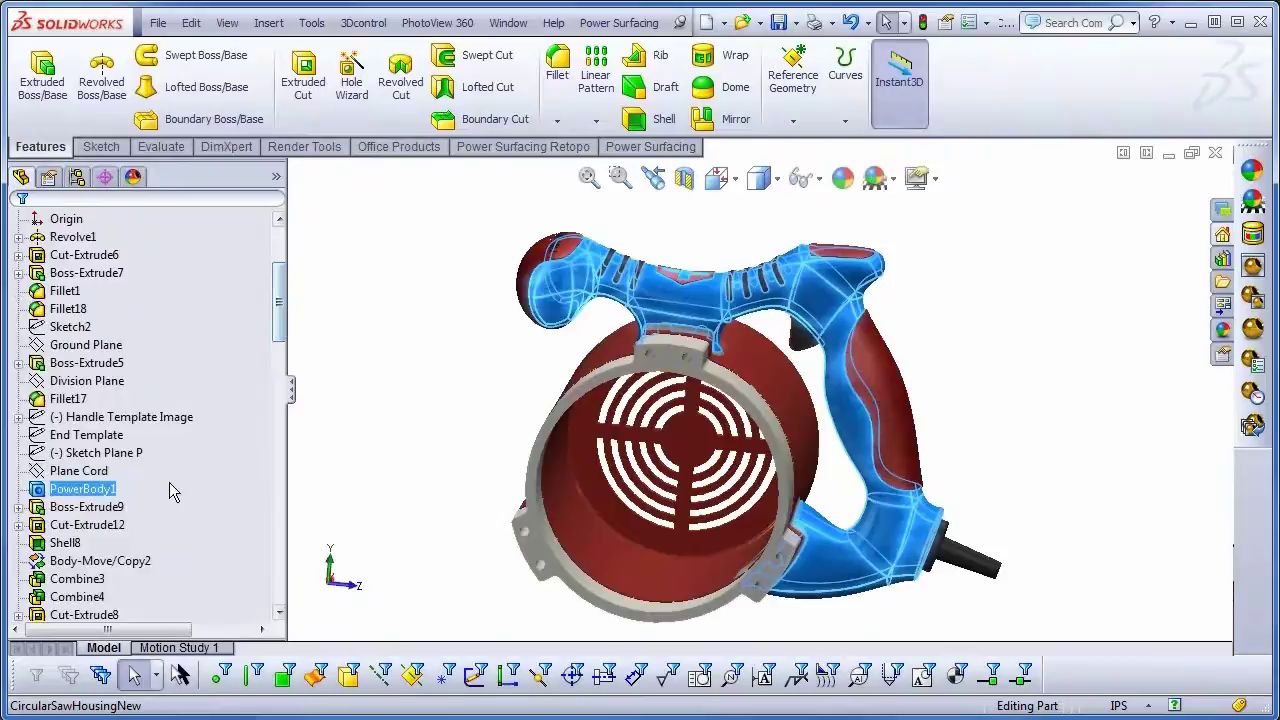
click(72, 490)
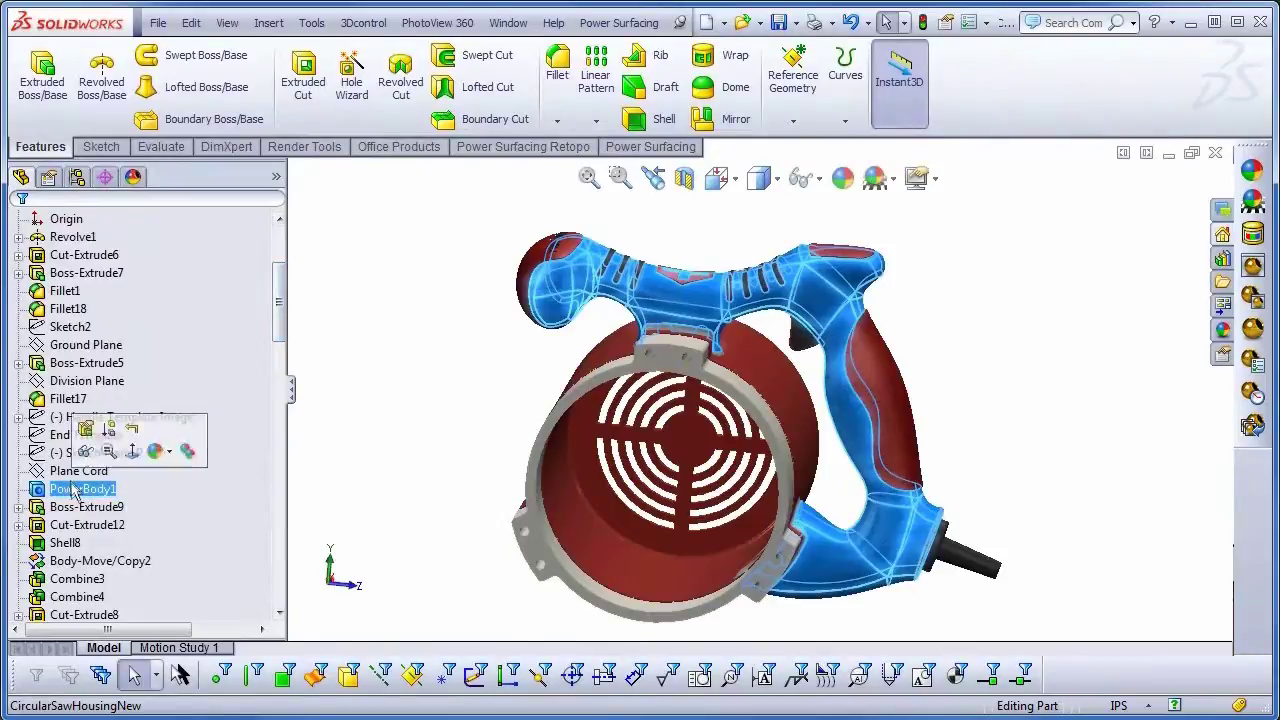
click(85, 430)
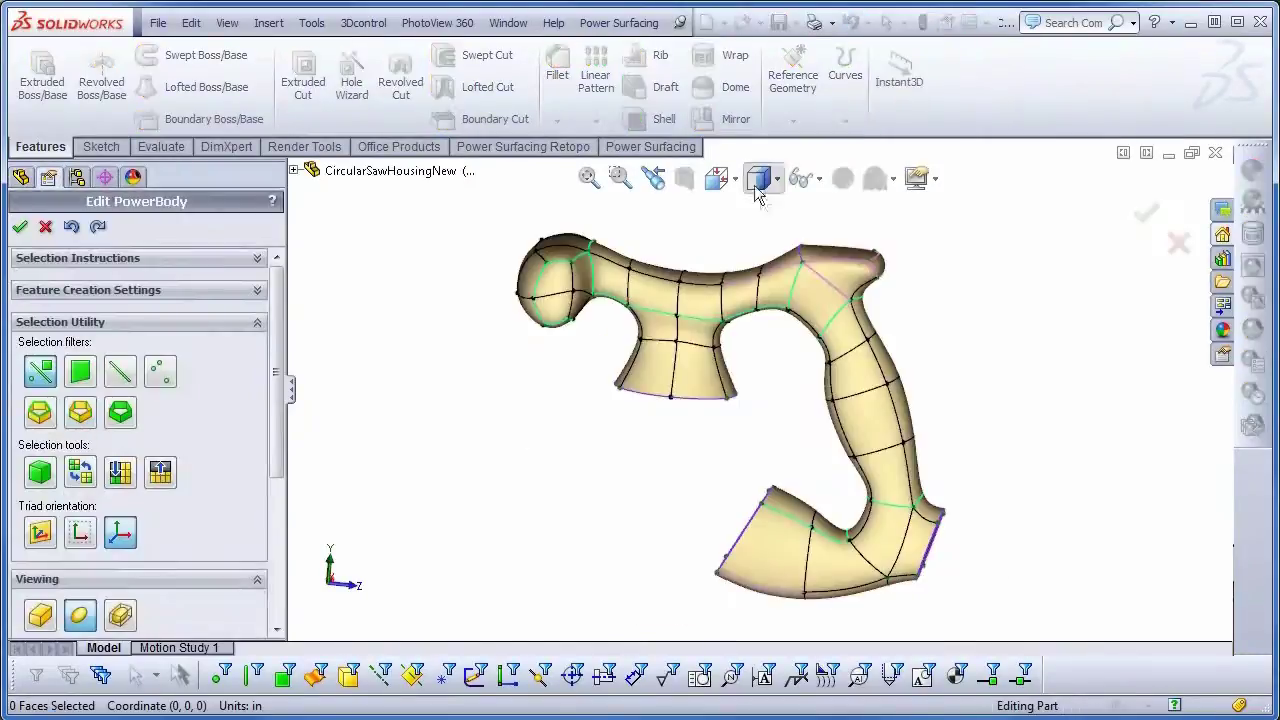
click(737, 181)
click(718, 280)
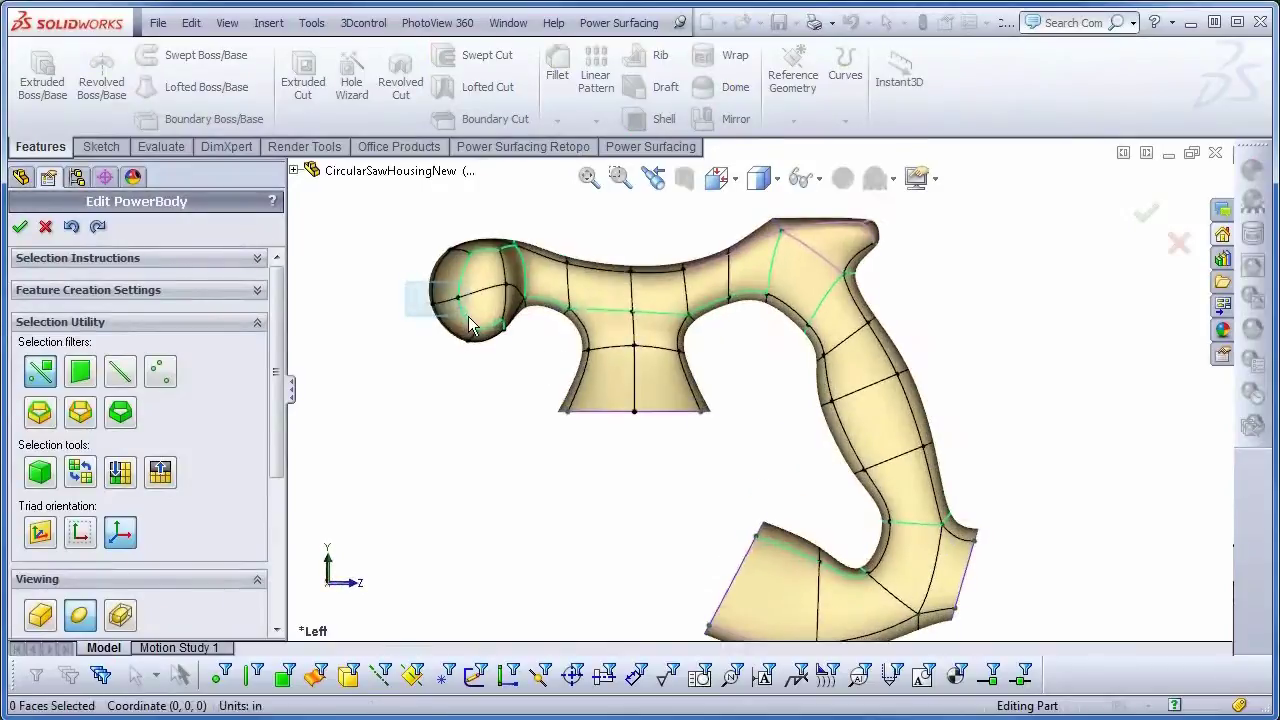
- Select the grip's outer and rear edges, drag them upward to reshape the handle, and accept
click(470, 325)
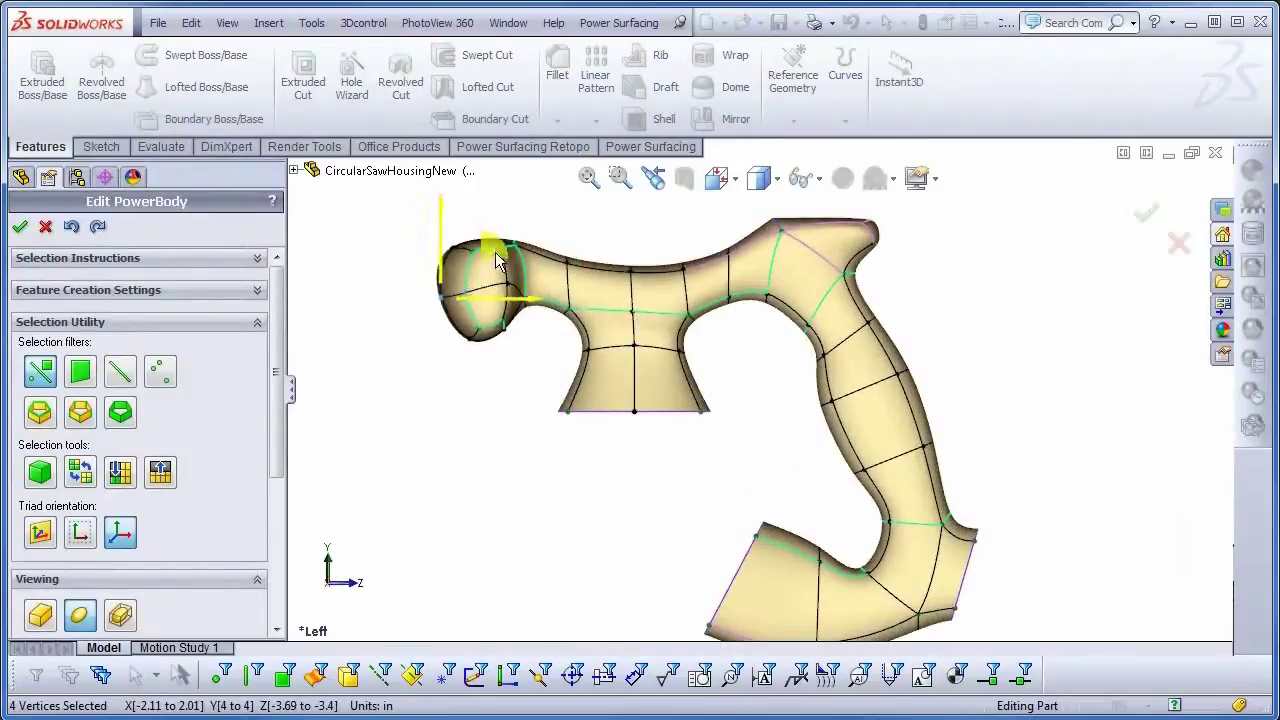
click(787, 348)
click(848, 306)
click(882, 348)
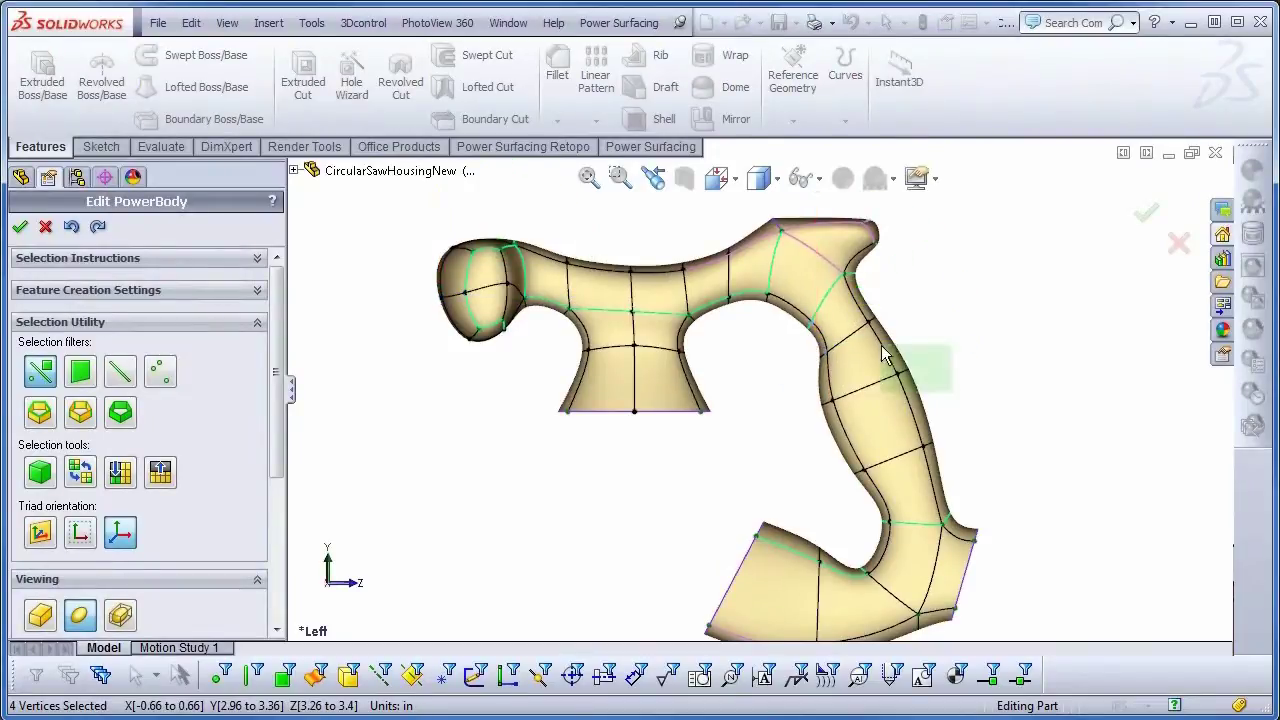
drag(966, 310, 973, 275)
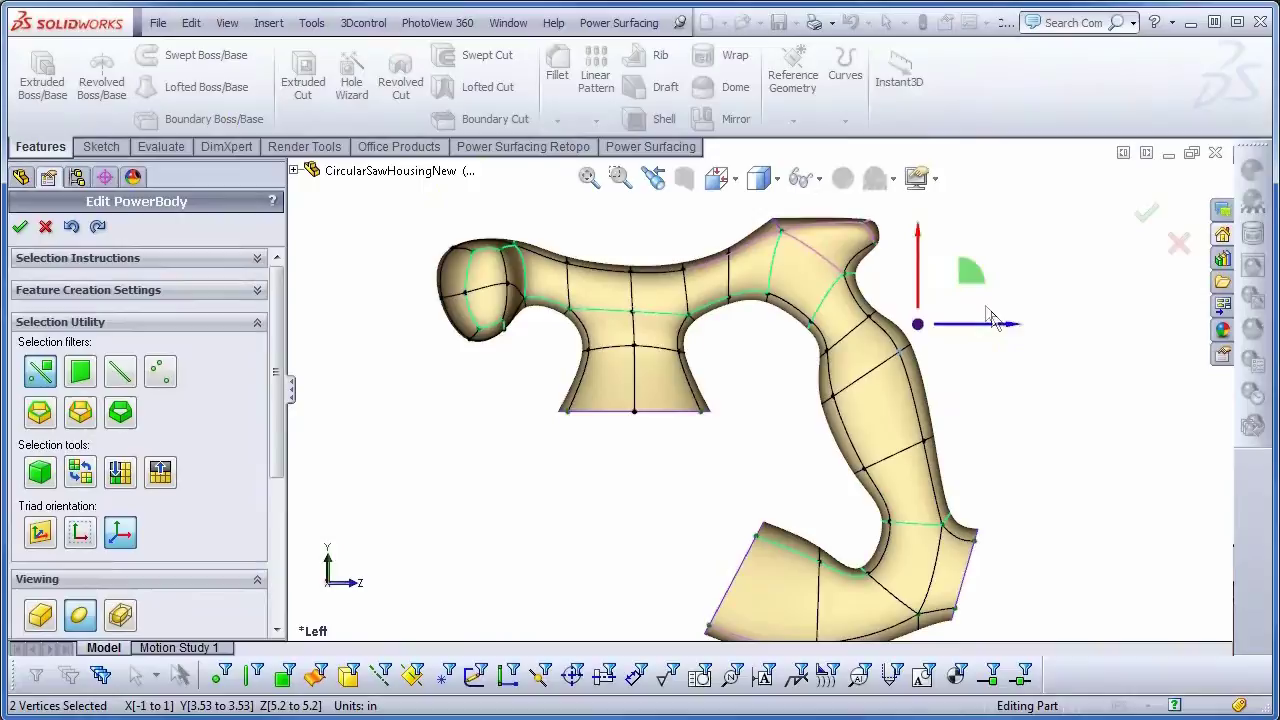
click(21, 227)
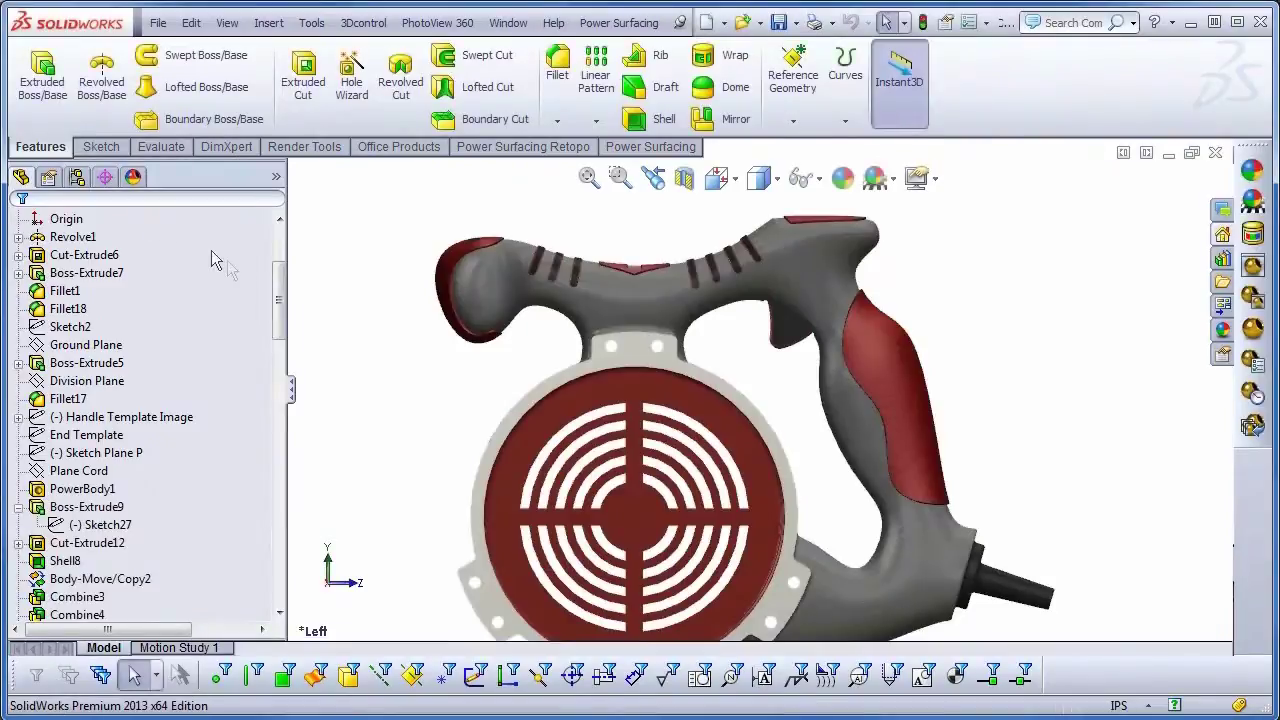
mouse_move(284, 293)
mouse_down()
mouse_move(282, 250)
mouse_move(282, 566)
mouse_move(280, 386)
mouse_move(309, 294)
mouse_up()
middle_drag(1074, 446, 1000, 417)
middle_drag(993, 513, 935, 461)
scroll(935, 461, down, 4)
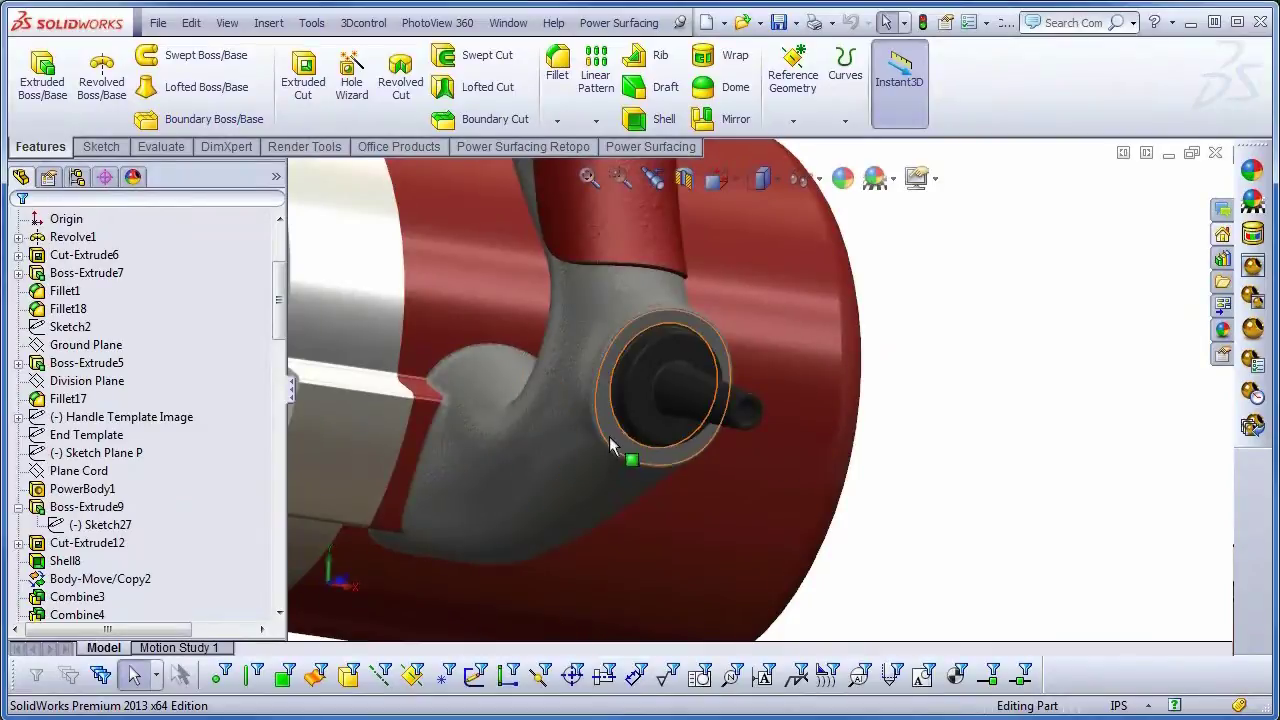
click(100, 525)
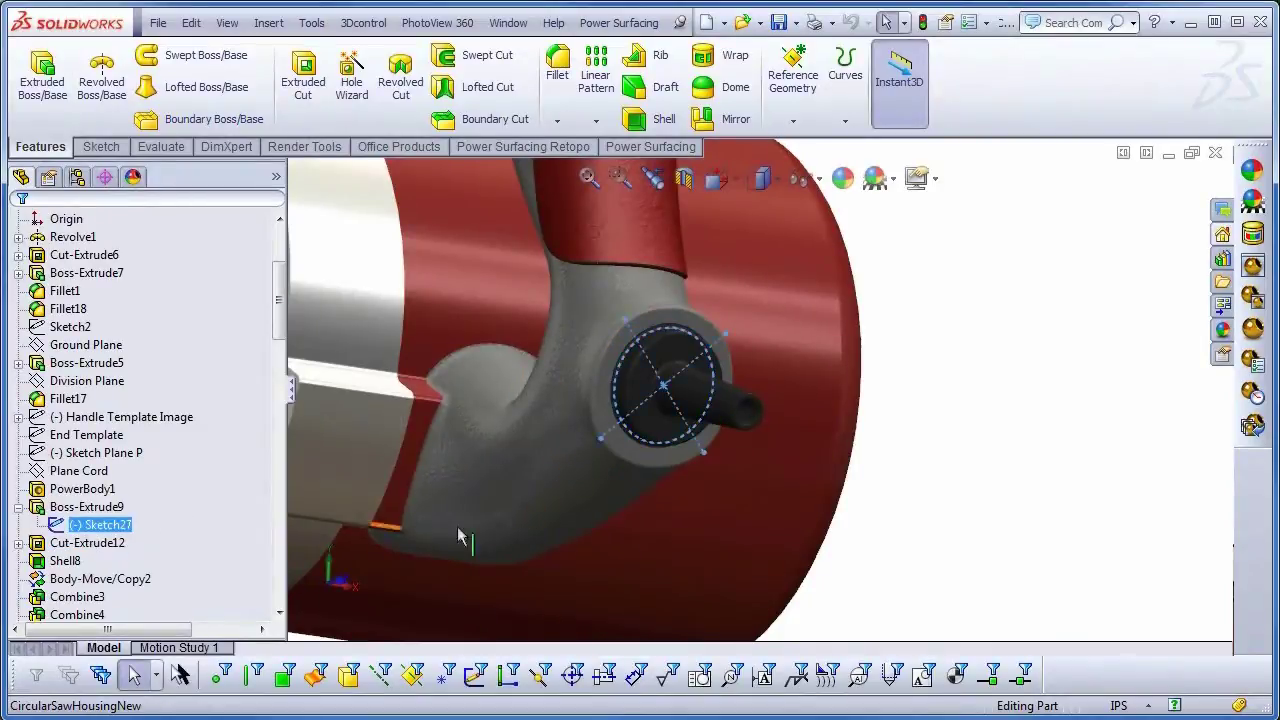
mouse_move(871, 528)
middle_down()
mouse_move(943, 503)
mouse_move(944, 527)
mouse_move(931, 520)
middle_up()
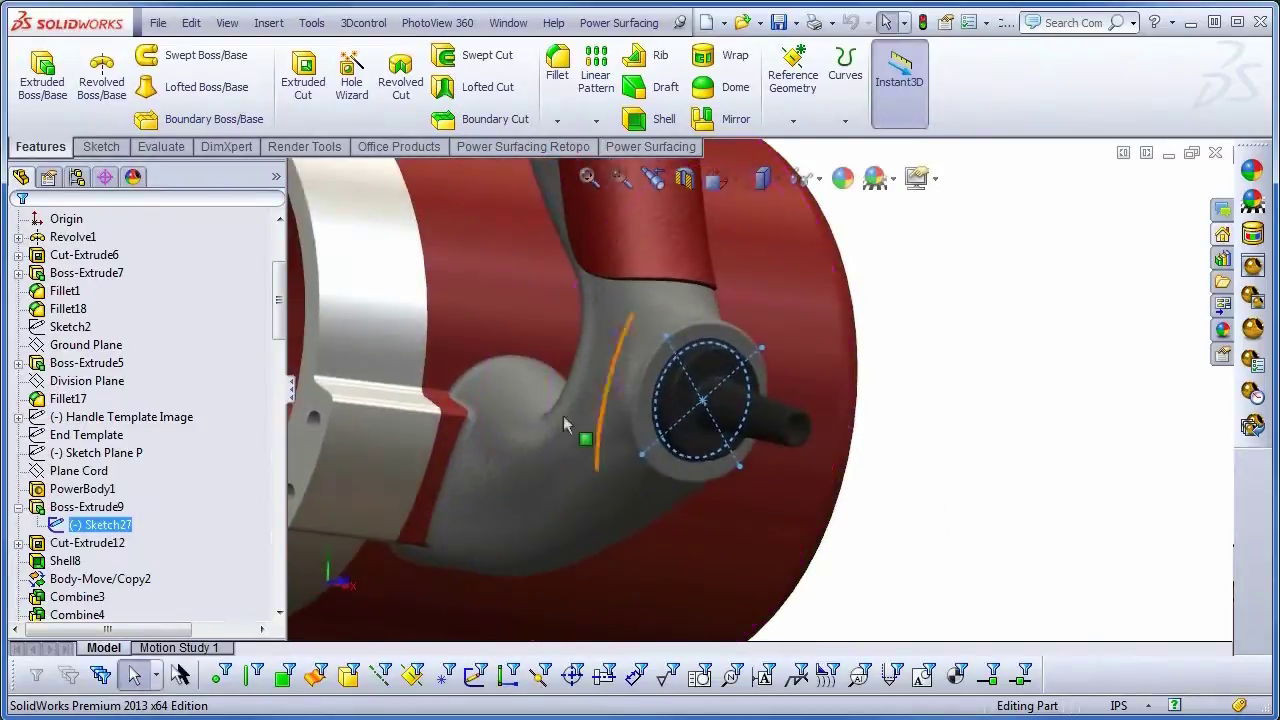
ctrl+click(57, 489)
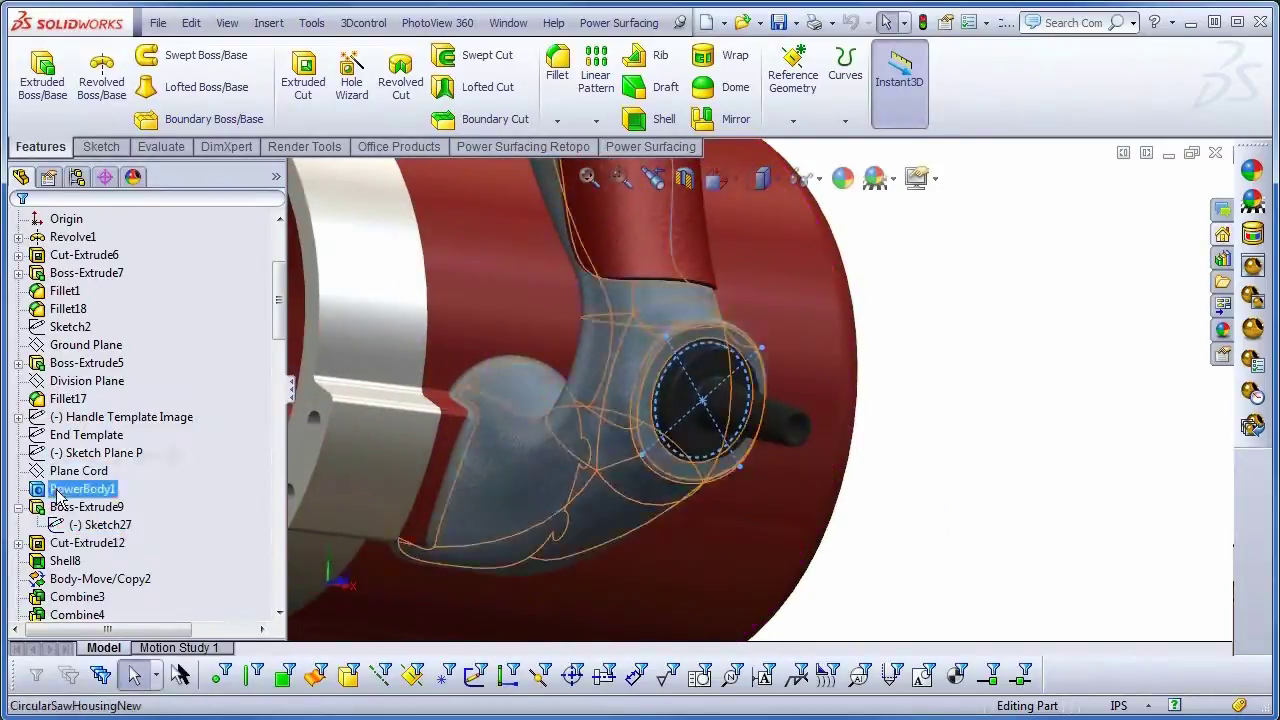
- Edit PowerBody1, select the handle's cord end face and align the triad to it
click(75, 440)
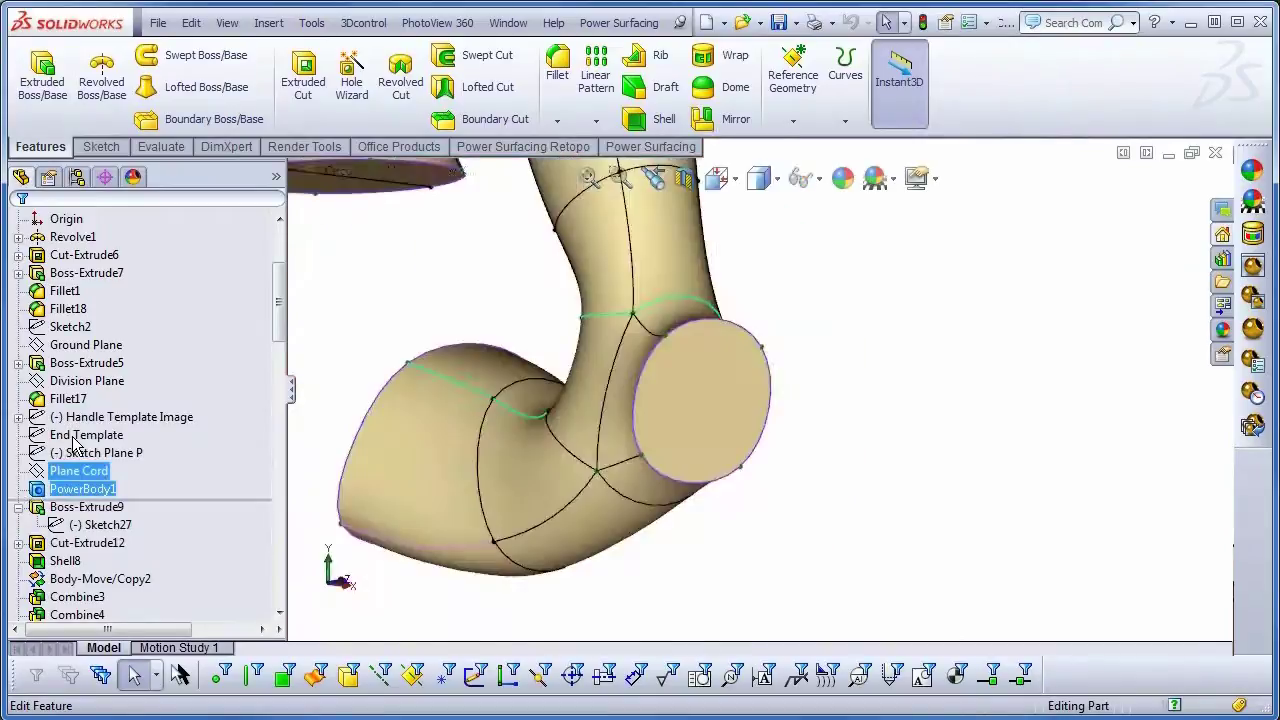
click(710, 435)
middle_drag(814, 556, 830, 578)
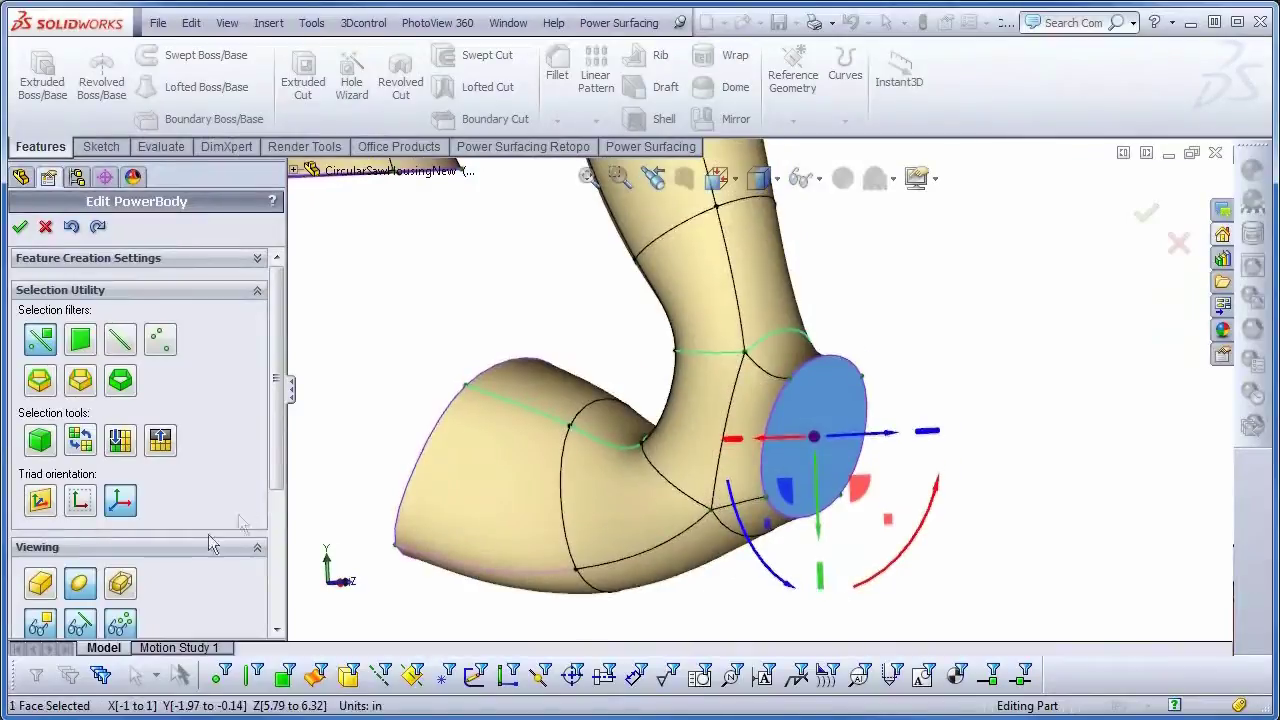
click(41, 502)
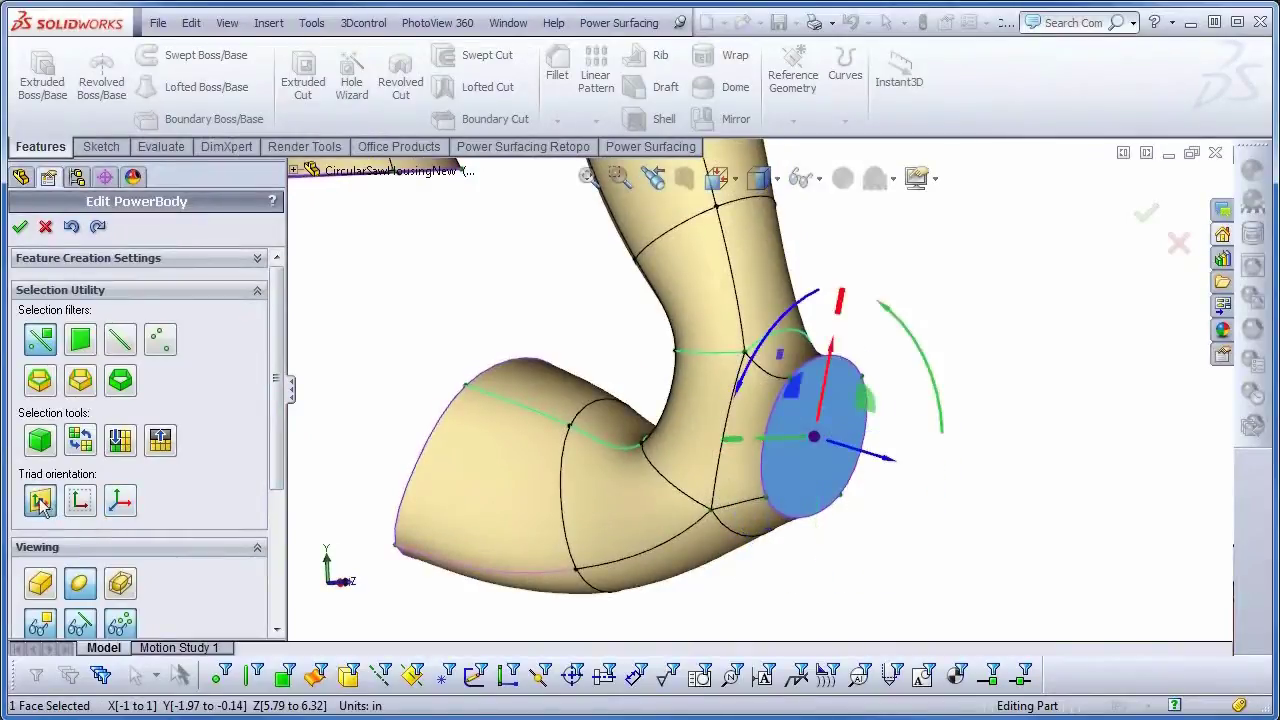
- Rotate the cord end face with the triad arcs to match the cord boss, then accept
middle_drag(1006, 583, 1045, 532)
drag(979, 391, 1017, 418)
drag(1105, 418, 1129, 471)
drag(1032, 458, 1032, 443)
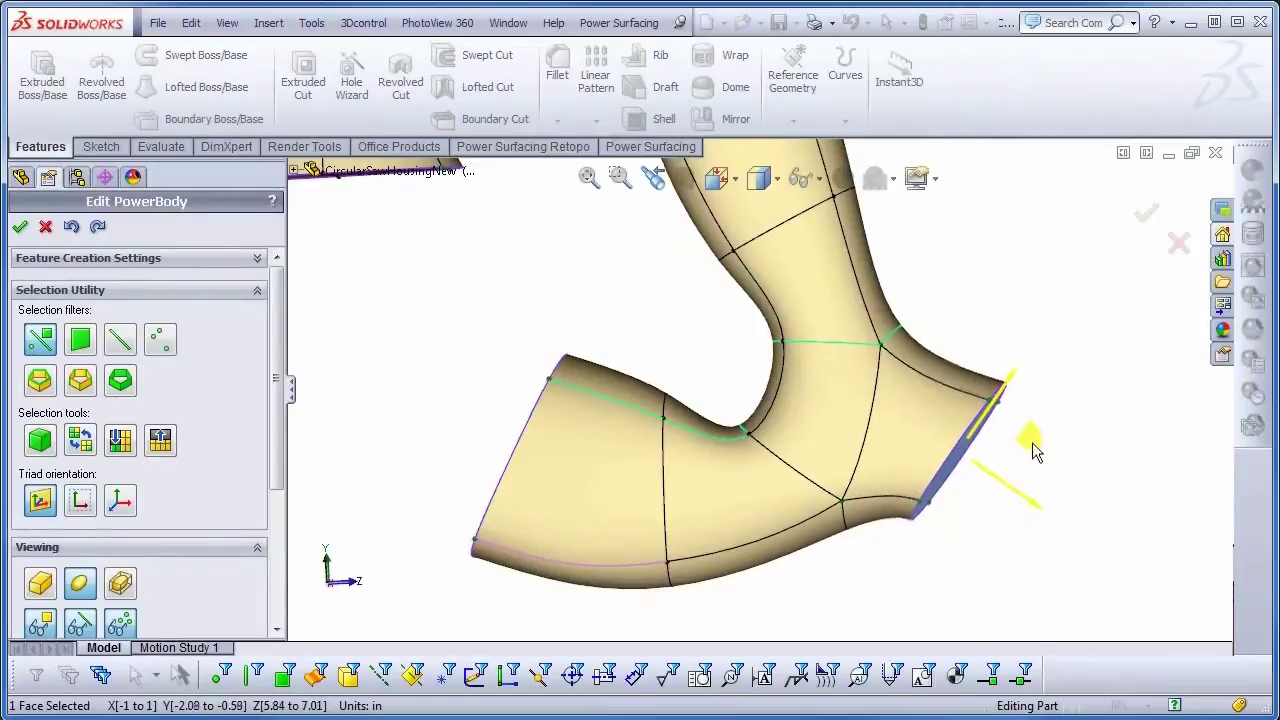
click(20, 230)
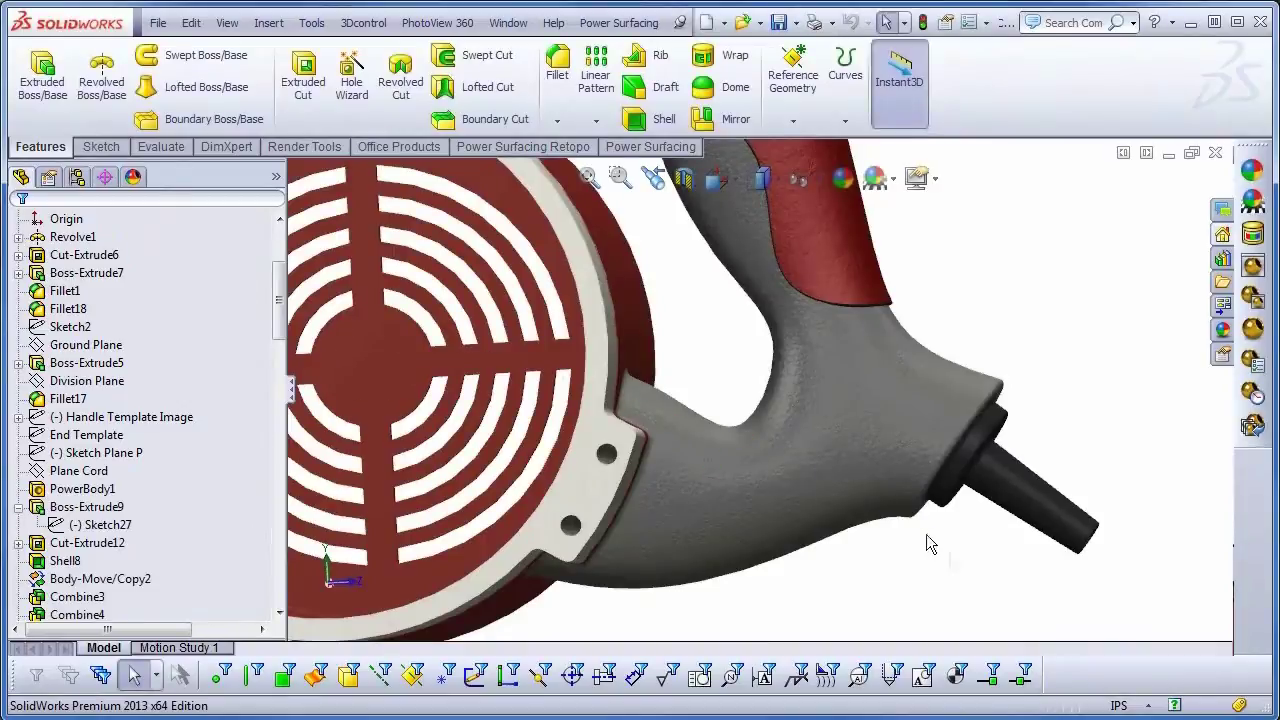
middle_drag(962, 559, 917, 530)
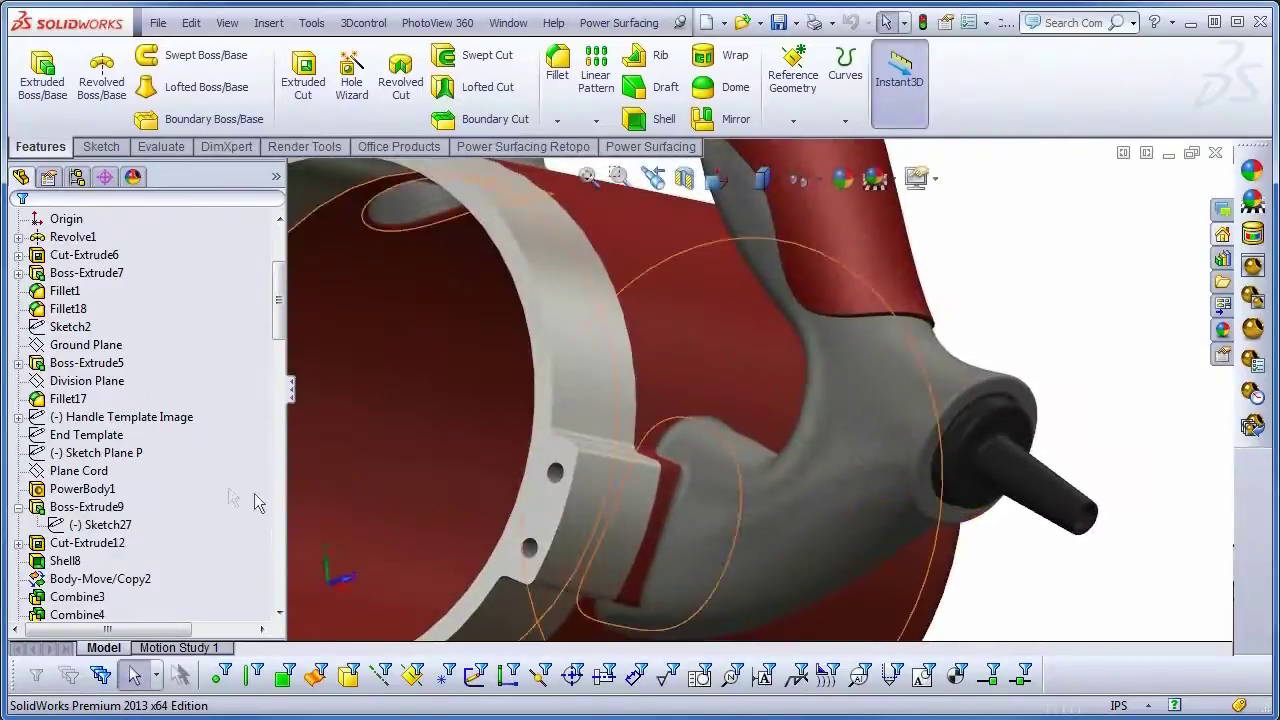
click(88, 489)
ctrl+click(100, 453)
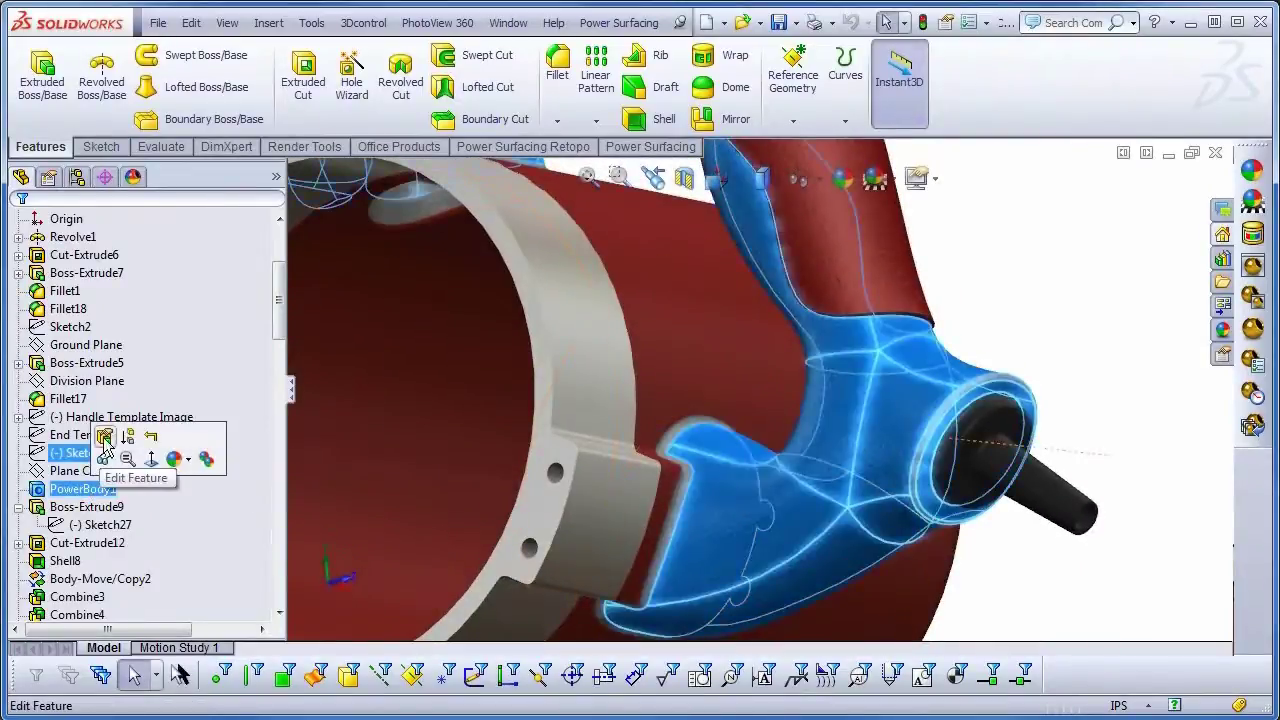
- Edit PowerBody1, select the cord end face, and set the triad to Static - Move Objects on that face
click(107, 440)
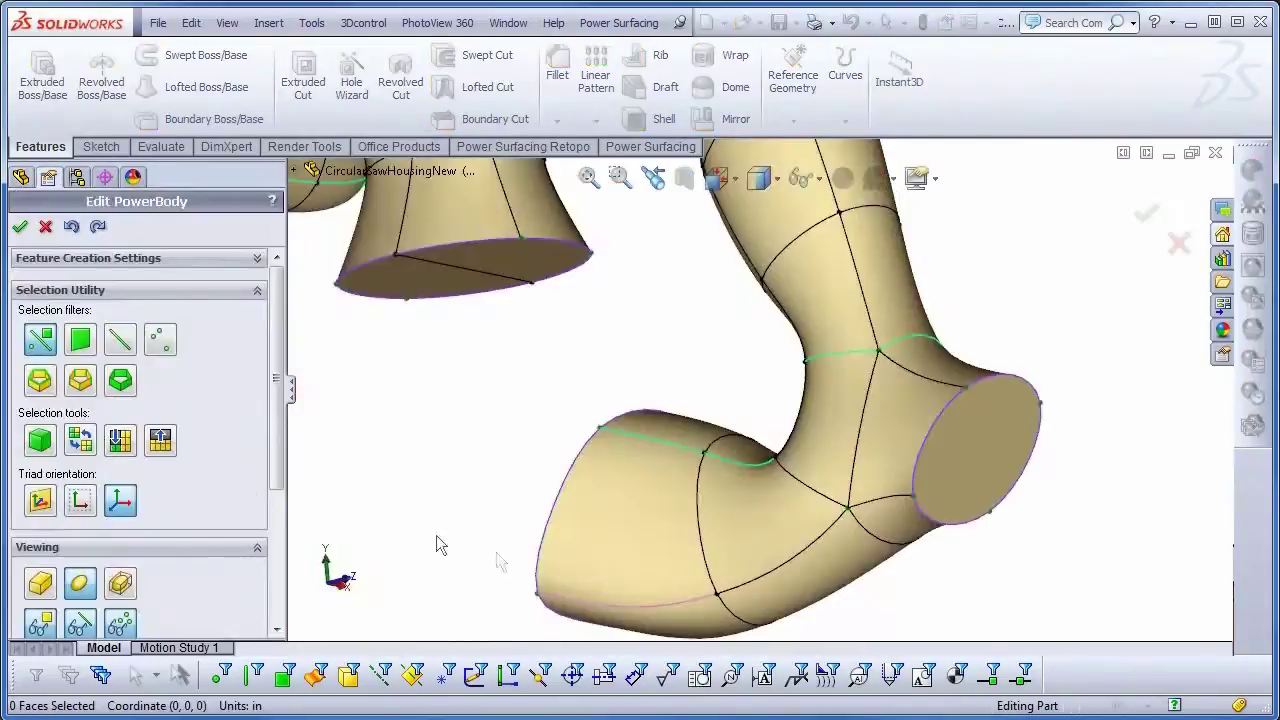
click(1008, 460)
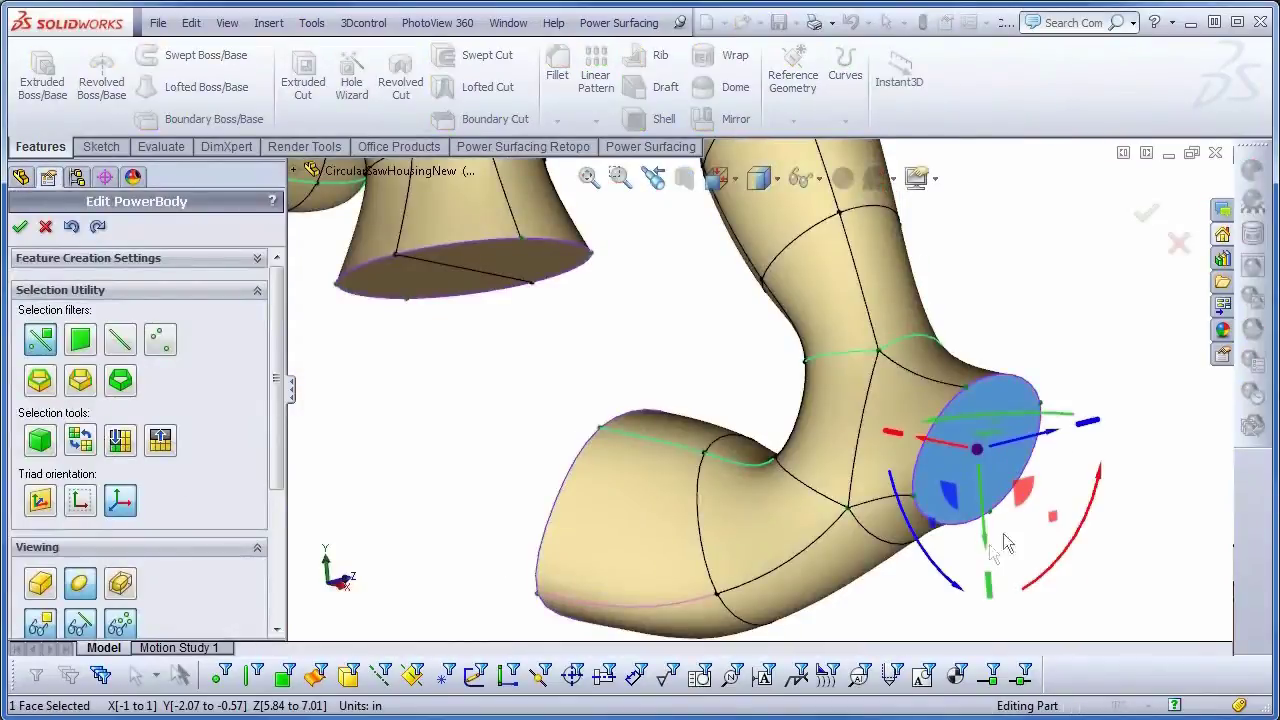
click(40, 503)
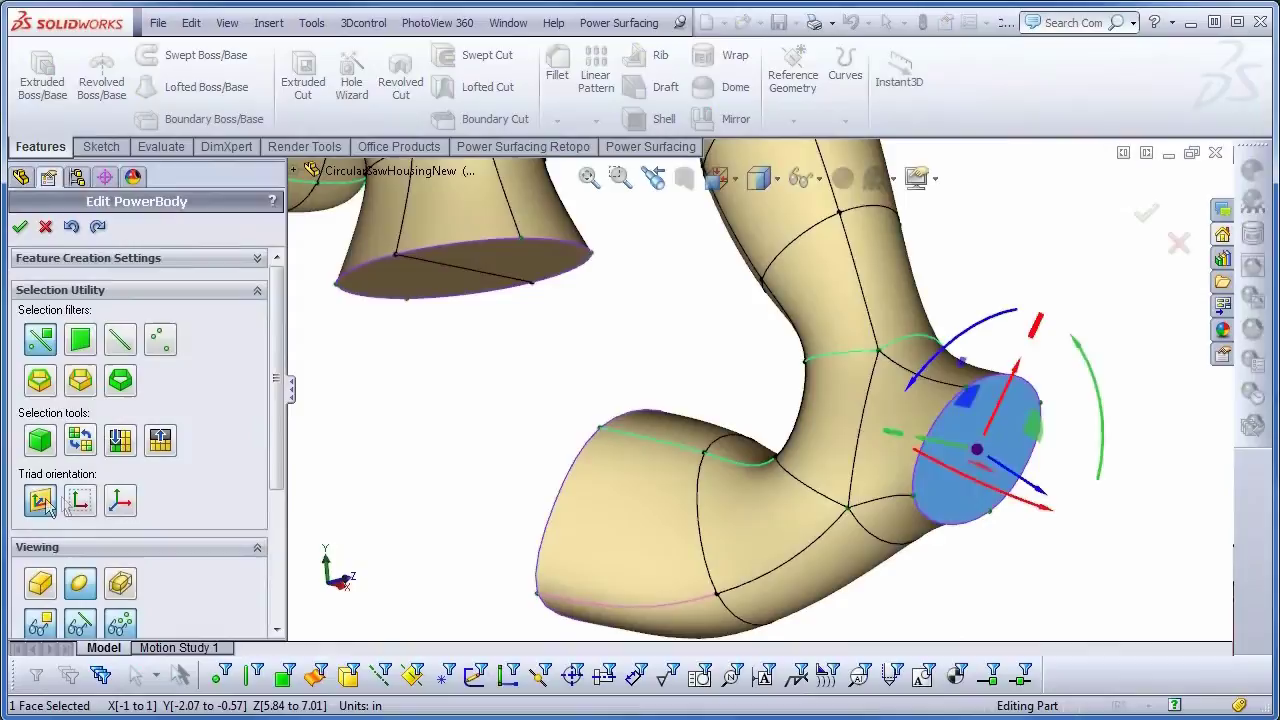
drag(280, 483, 283, 622)
click(233, 624)
click(133, 568)
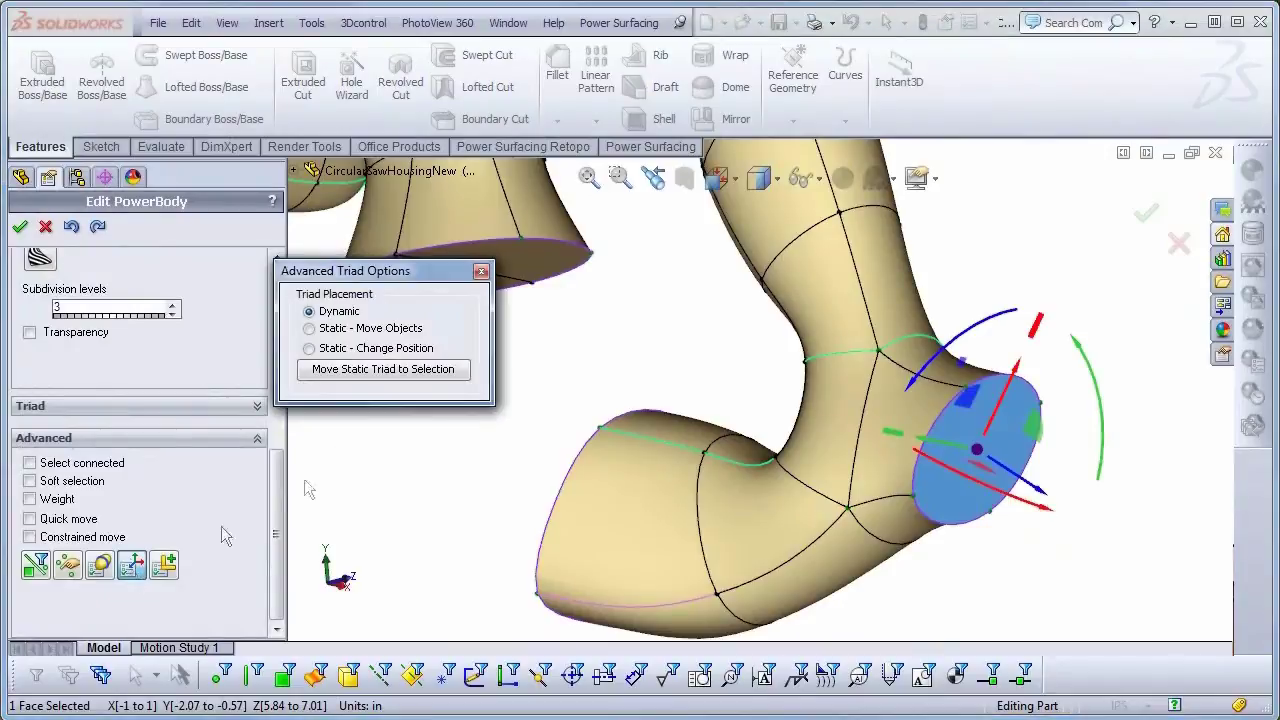
click(310, 329)
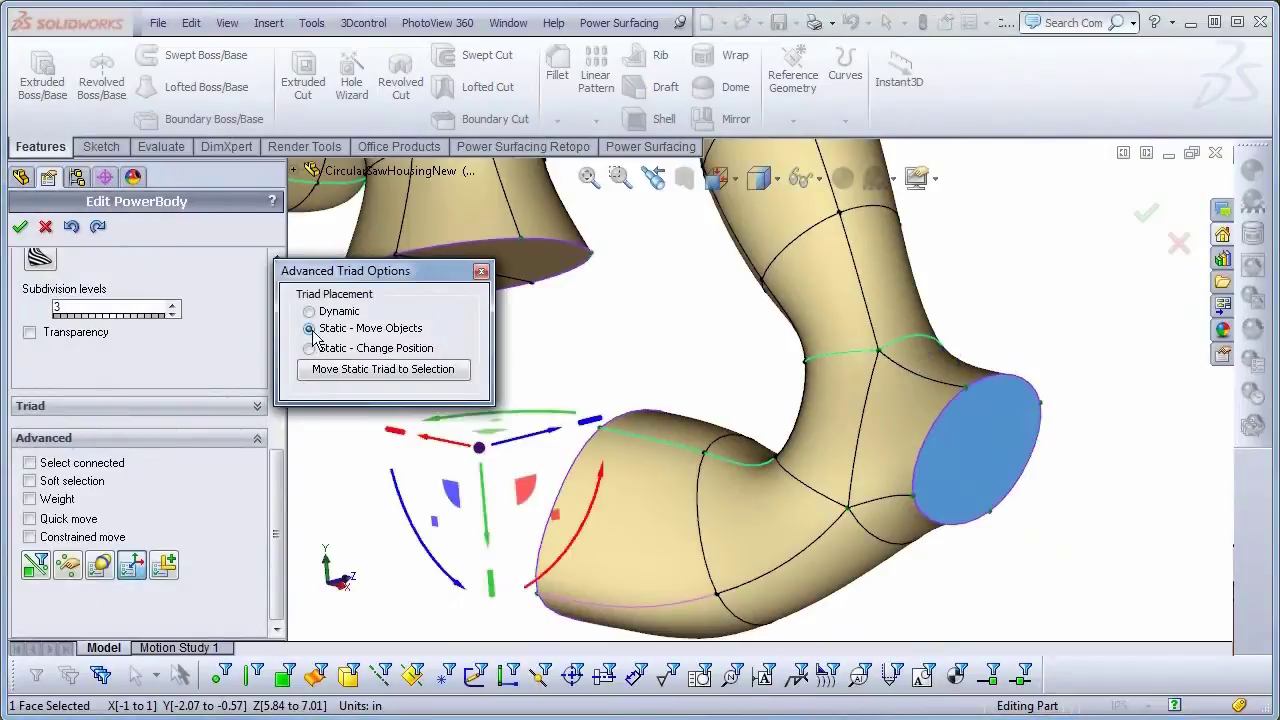
click(428, 378)
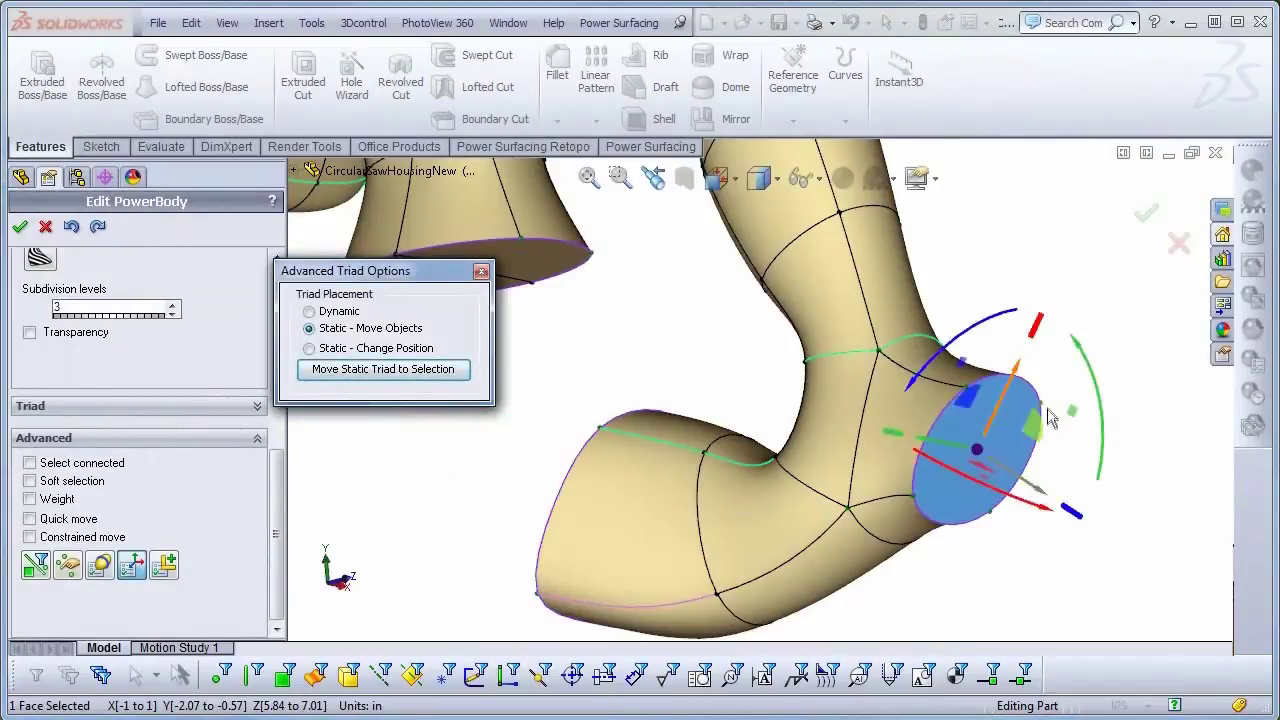
- Drag the end face's upper vertex outward, restore Dynamic triad placement, and accept the edit
click(968, 398)
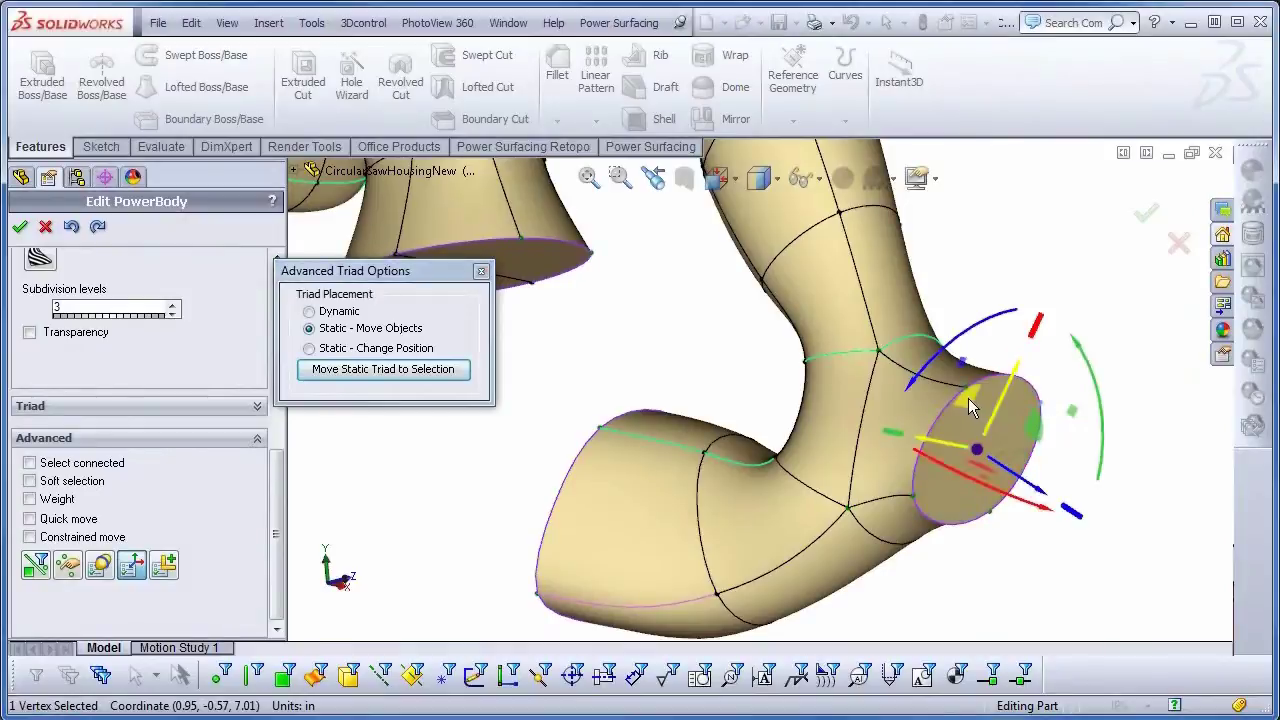
drag(981, 394, 1005, 387)
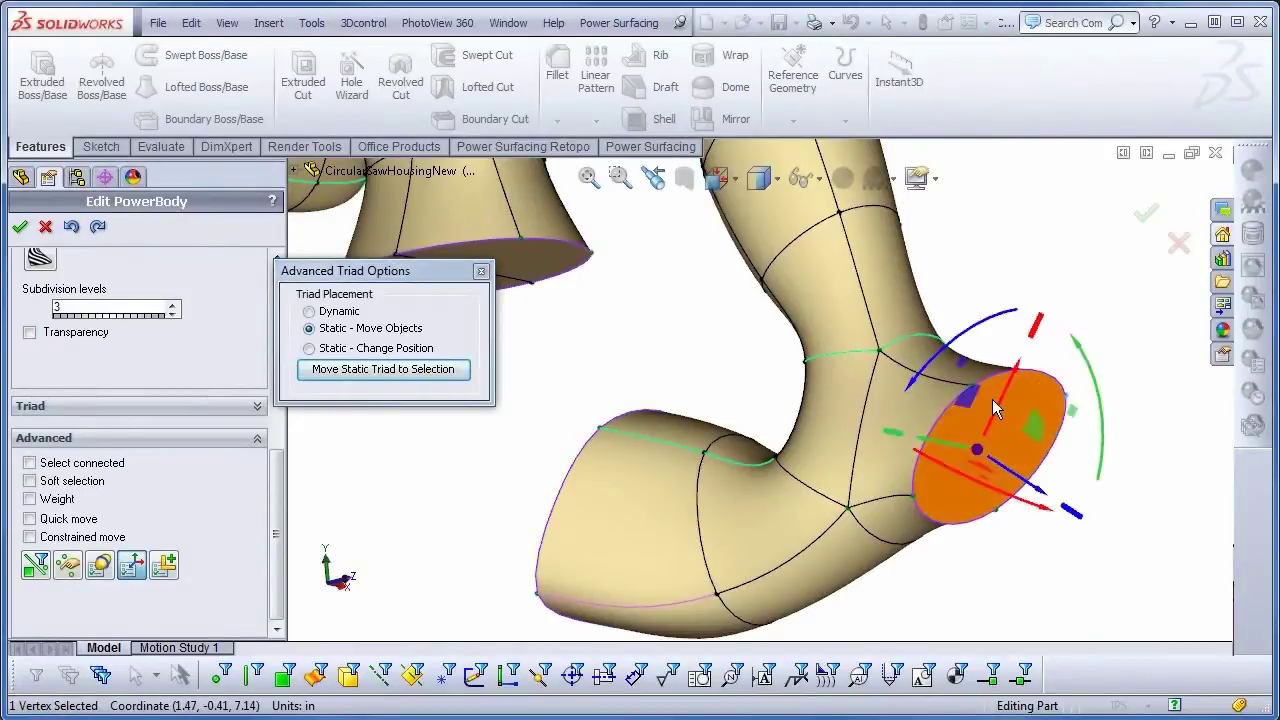
click(312, 311)
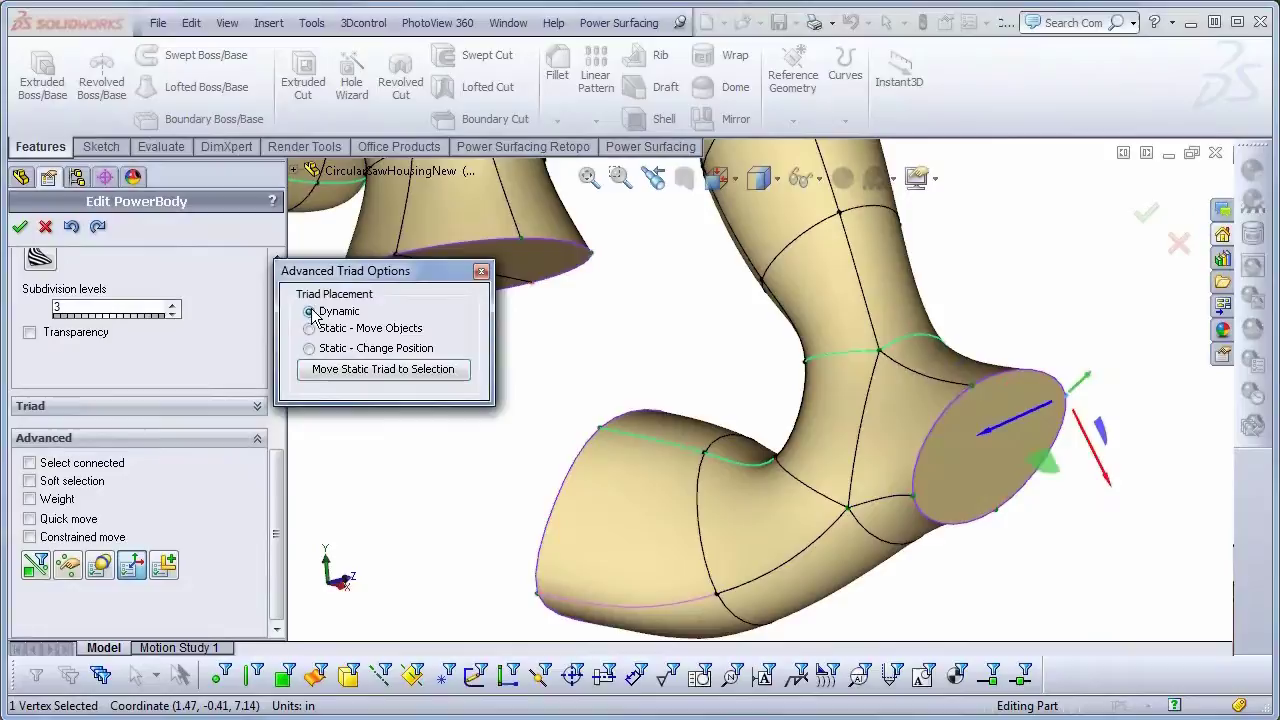
click(22, 228)
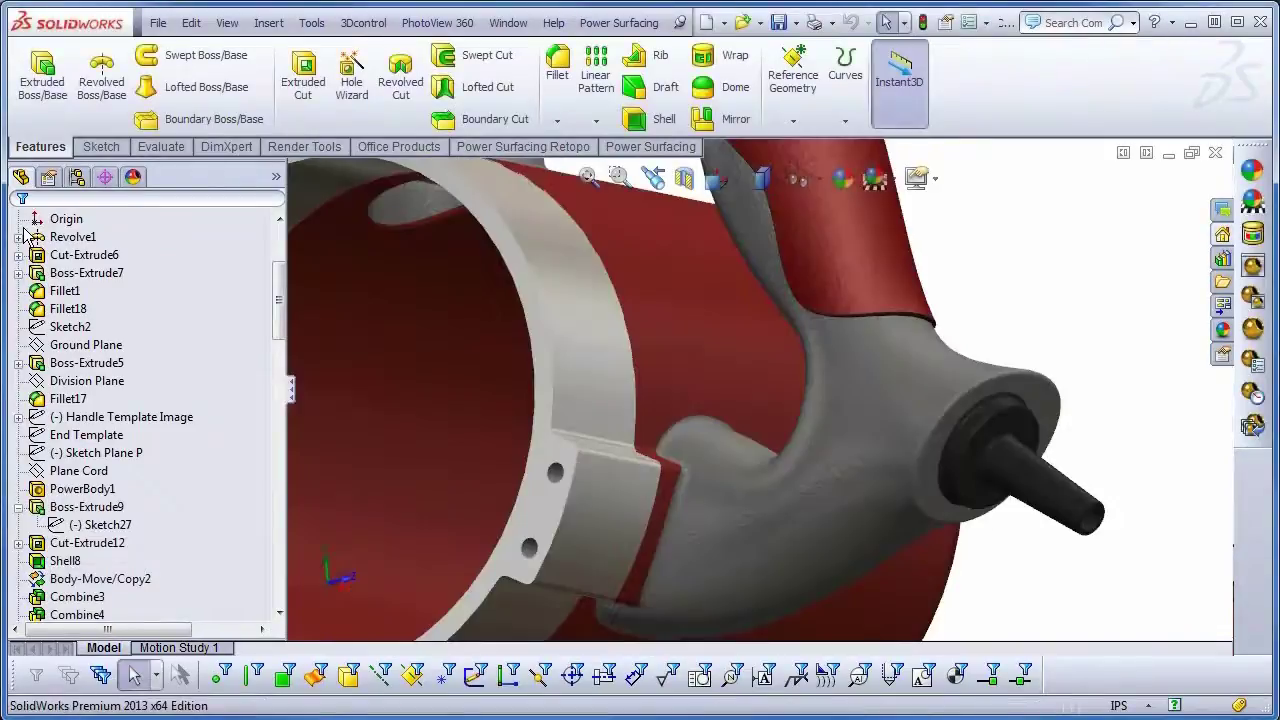
- Show Sketch27's cord boss circle to compare with the handle's cord end, then reopen PowerBody1 for editing
middle_drag(1034, 571, 989, 523)
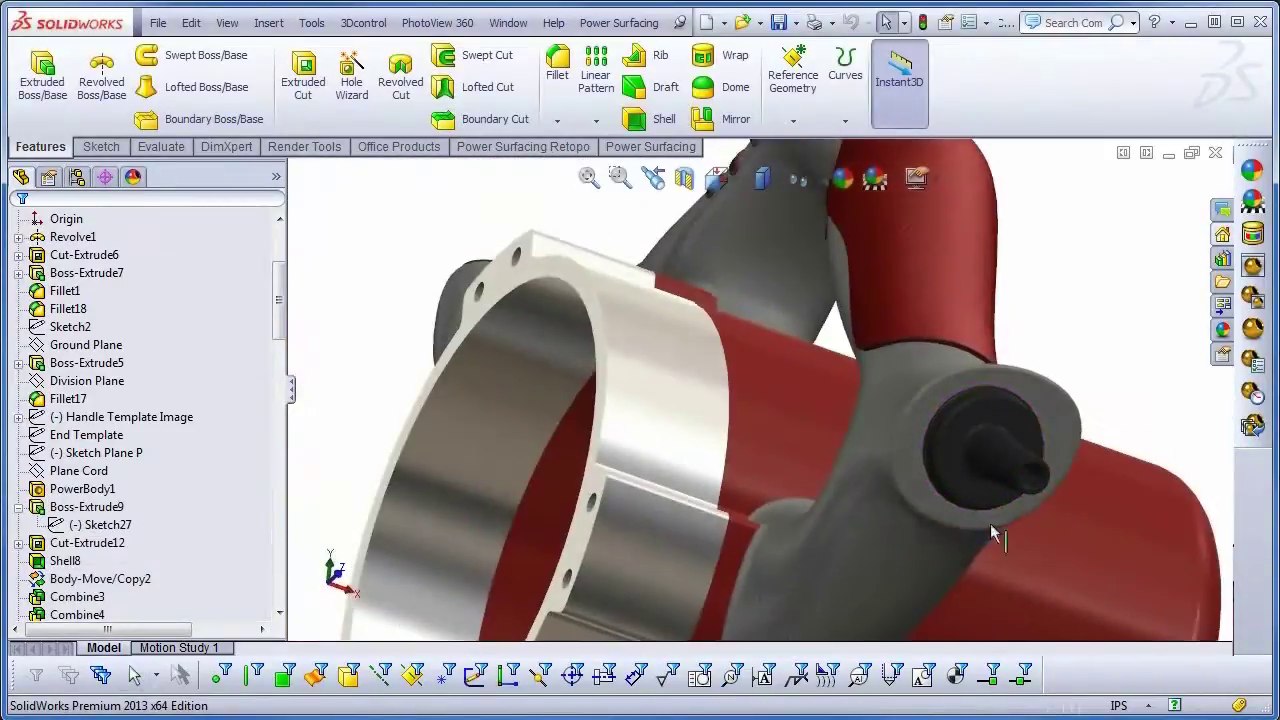
click(111, 528)
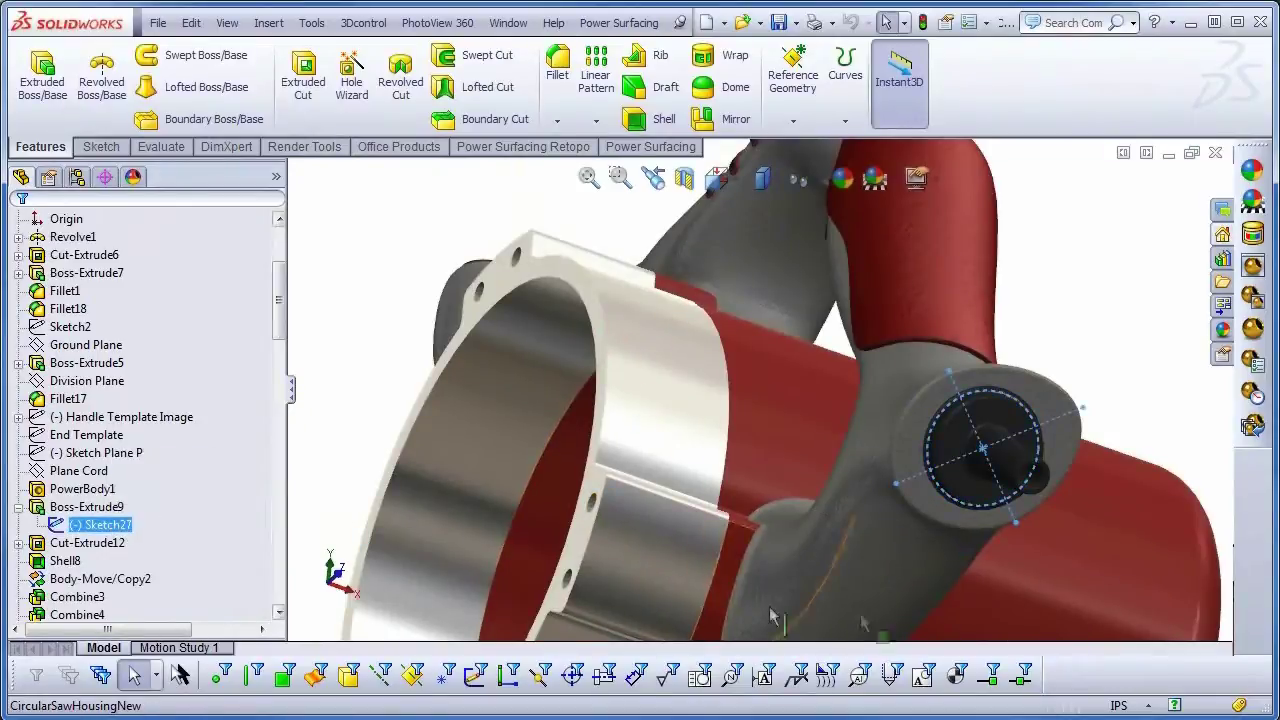
middle_drag(1120, 340, 1151, 417)
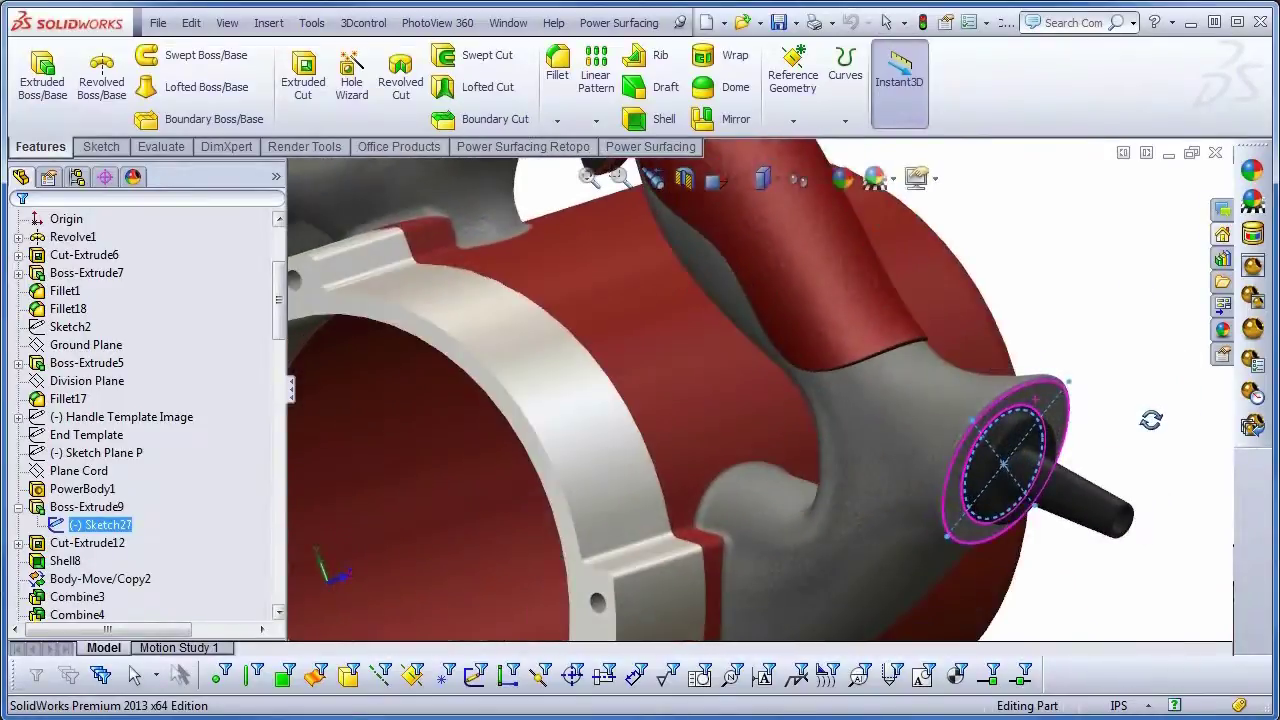
click(82, 488)
click(94, 438)
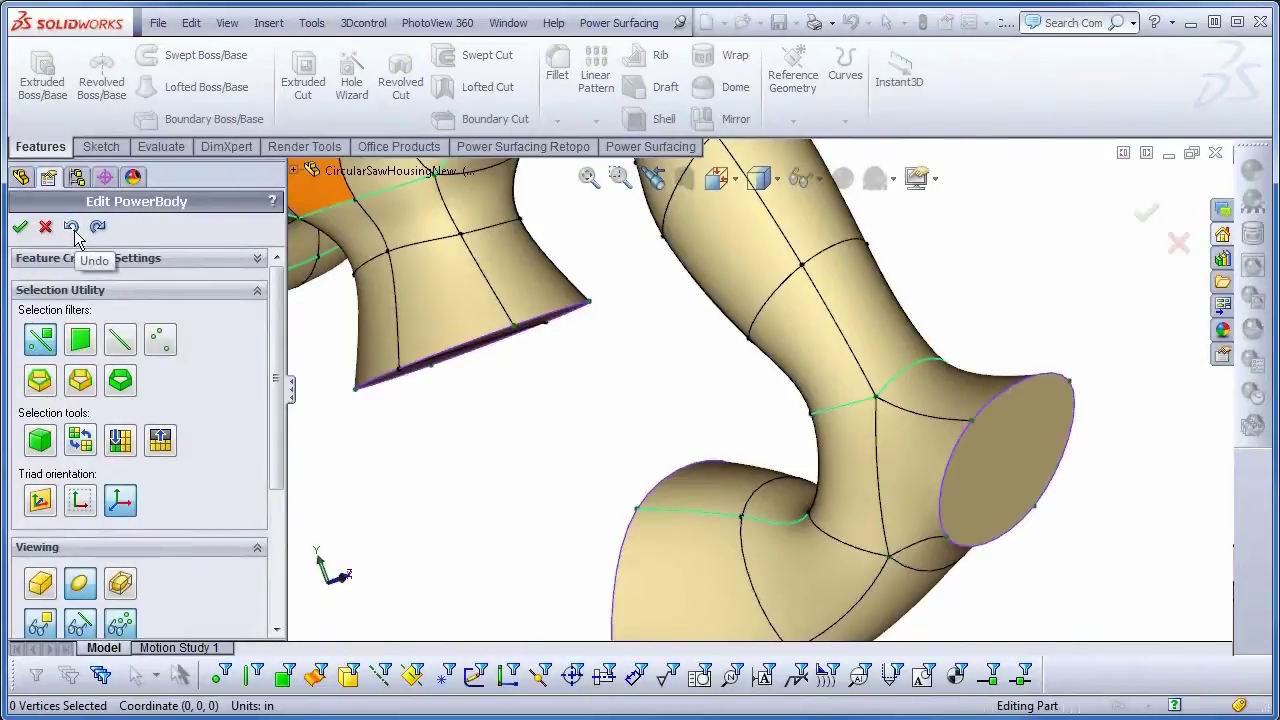
- Roll the Command History Player back to item 47 with Viewing Only Mode off
click(622, 24)
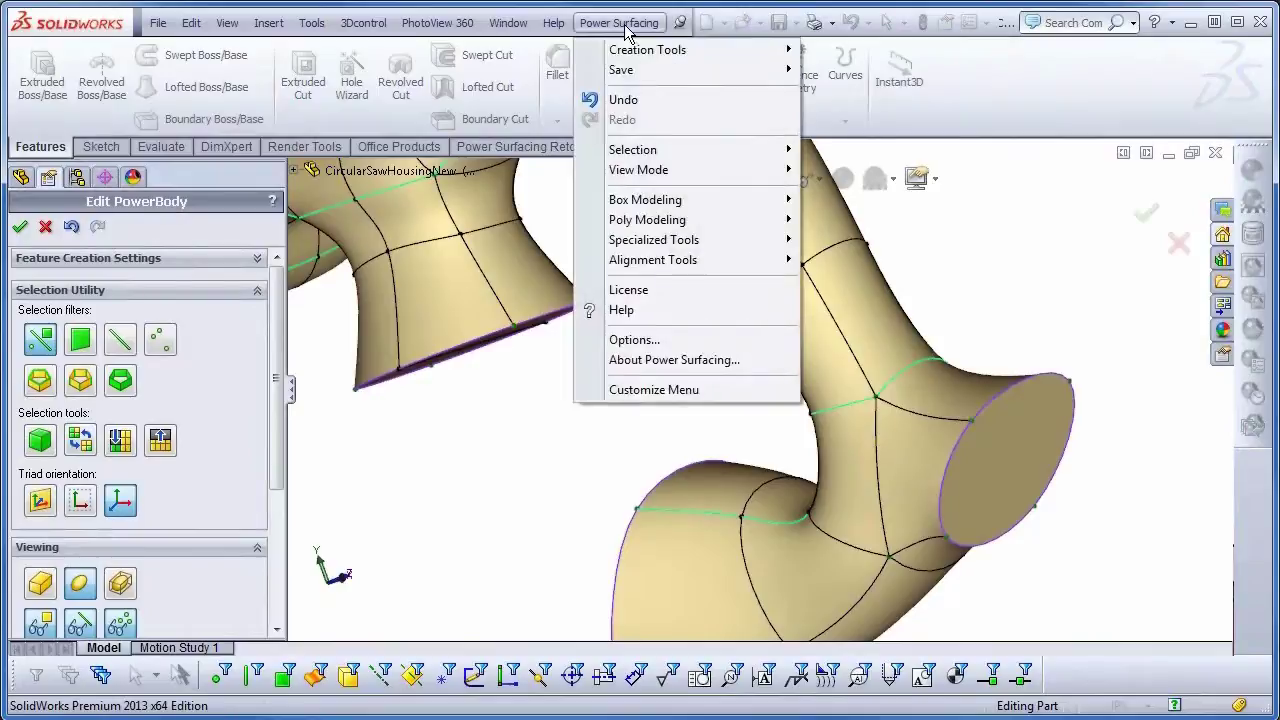
mouse_move(695, 242)
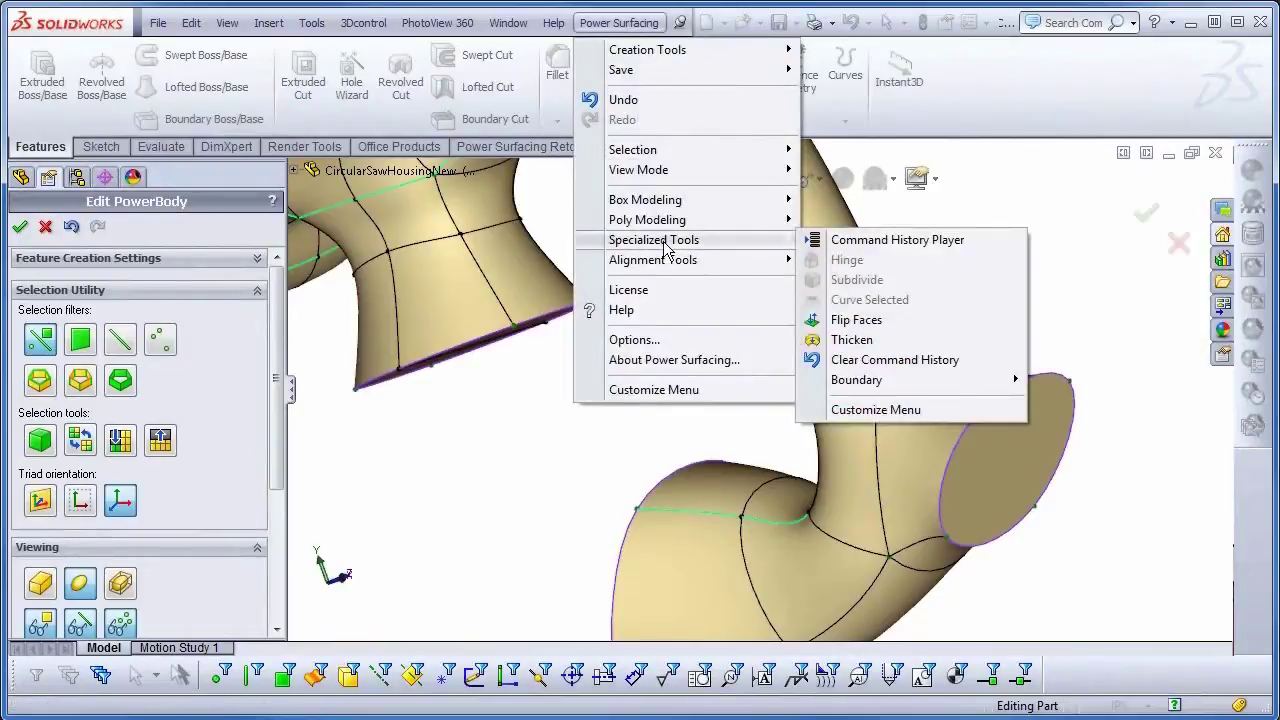
click(903, 244)
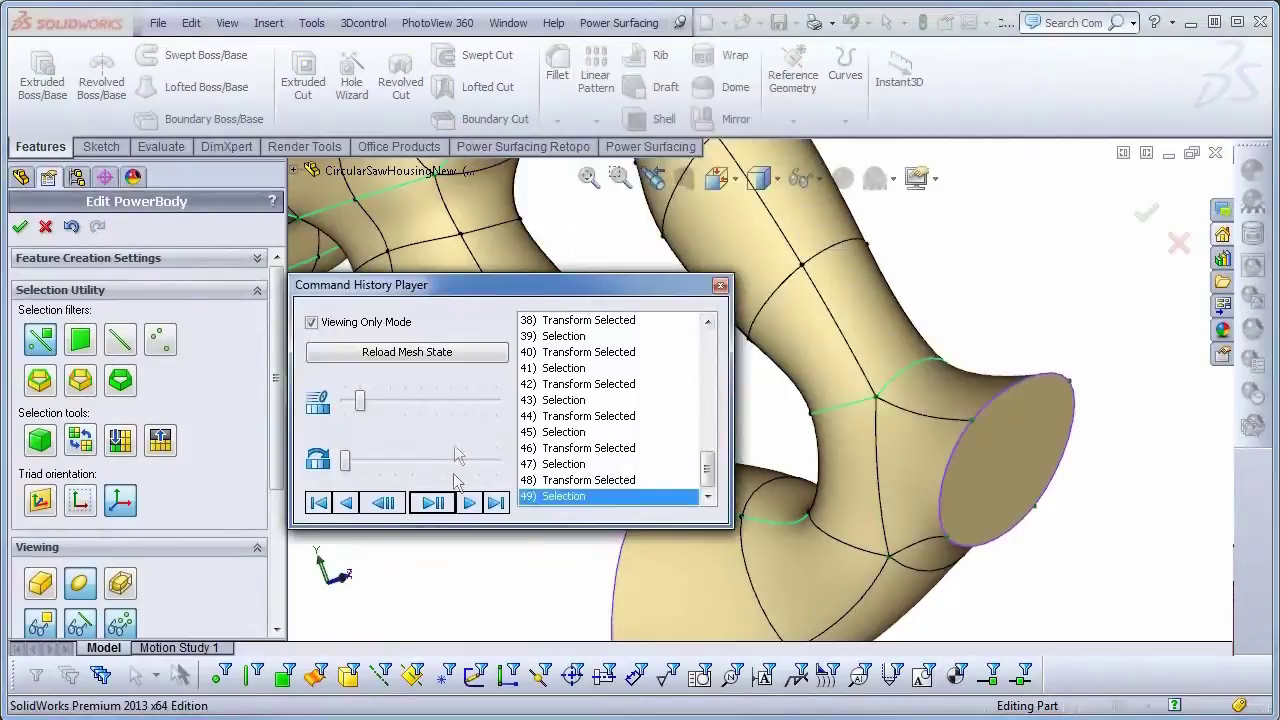
click(588, 481)
click(577, 465)
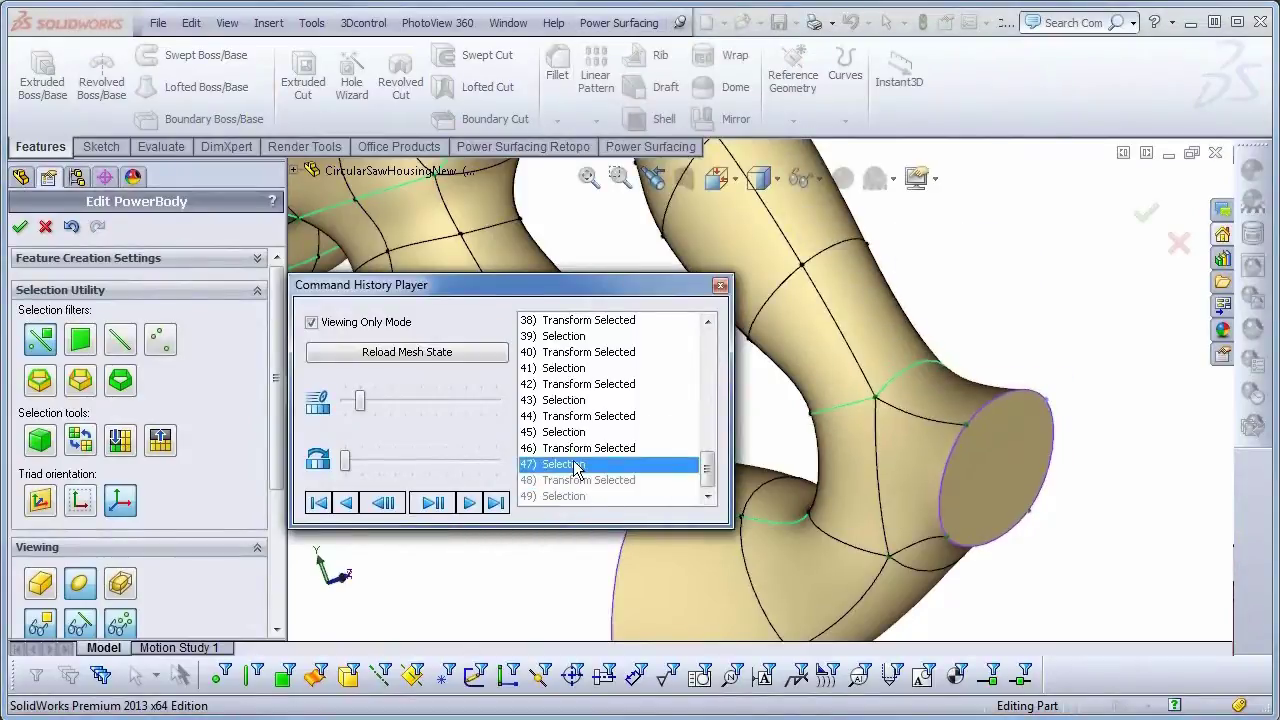
click(312, 324)
click(720, 288)
- Select the handle's end-cap face and expand the flyout design tree
middle_drag(1071, 592, 1044, 443)
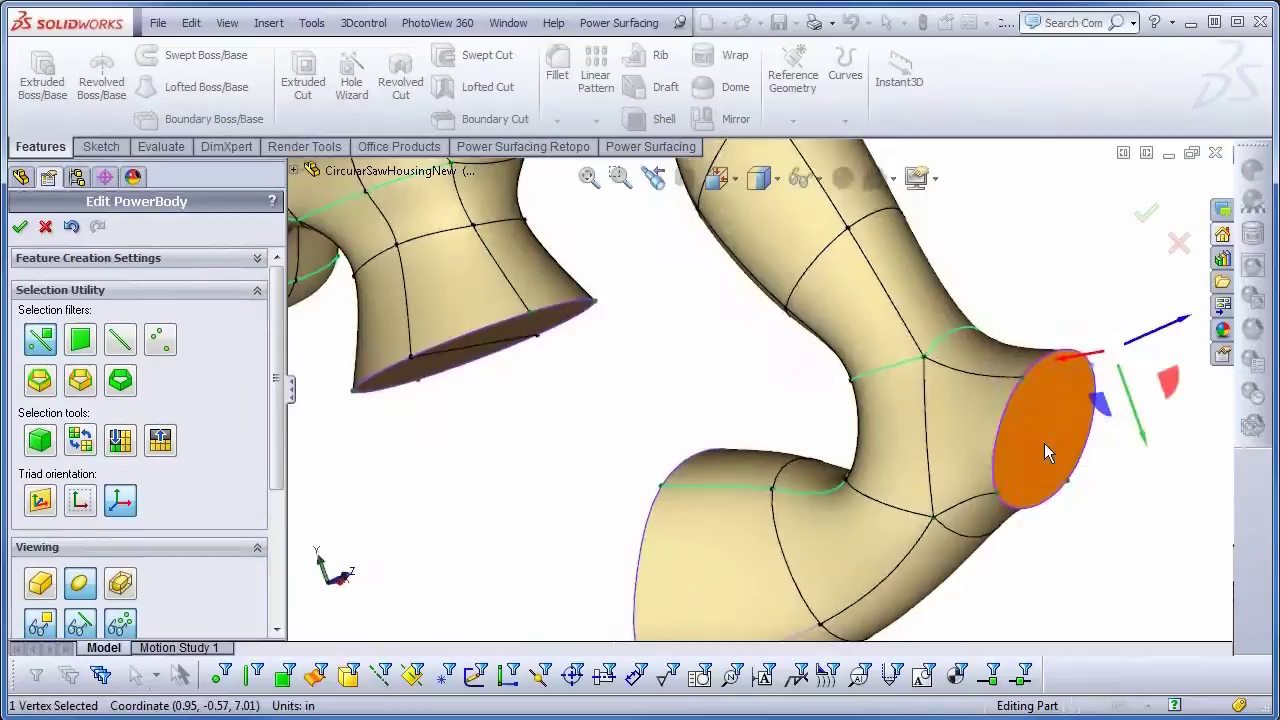
click(1044, 443)
click(294, 170)
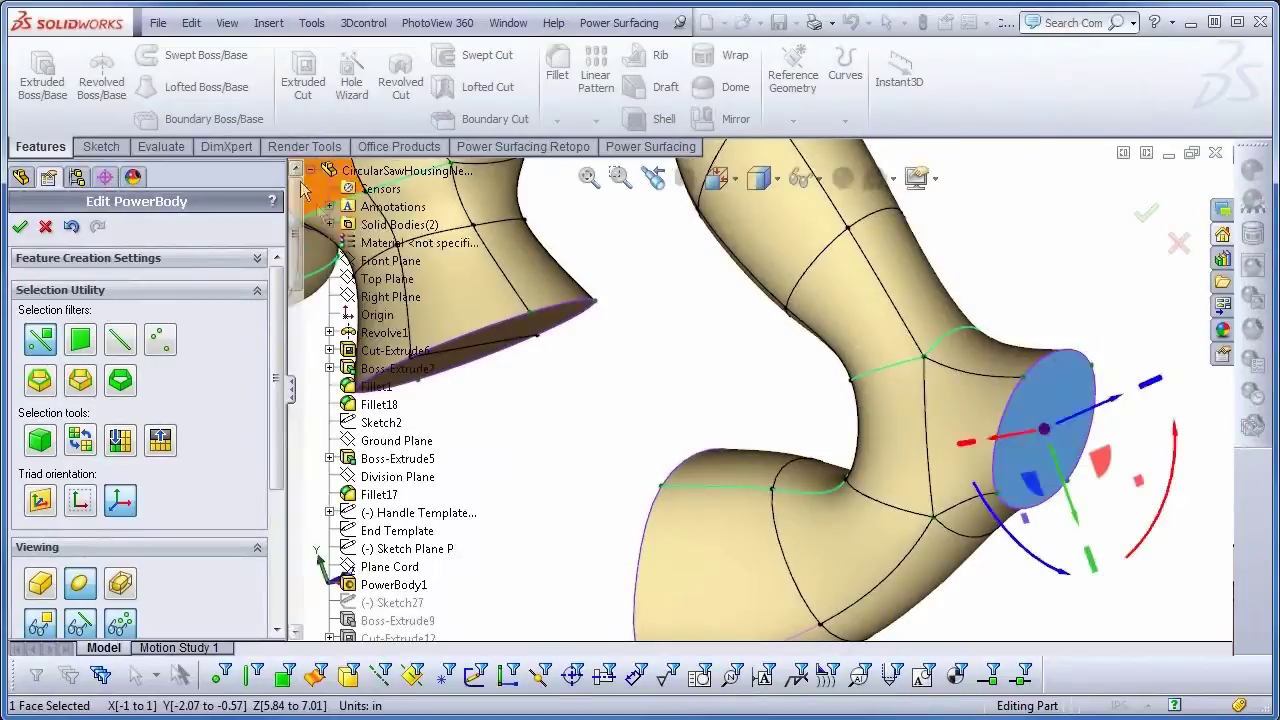
- Snap the end-cap face onto Plane Cord with the Alignment tools and accept the PowerBody1 edit
click(395, 567)
mouse_move(617, 408)
middle_down()
mouse_move(652, 403)
mouse_move(615, 423)
middle_up()
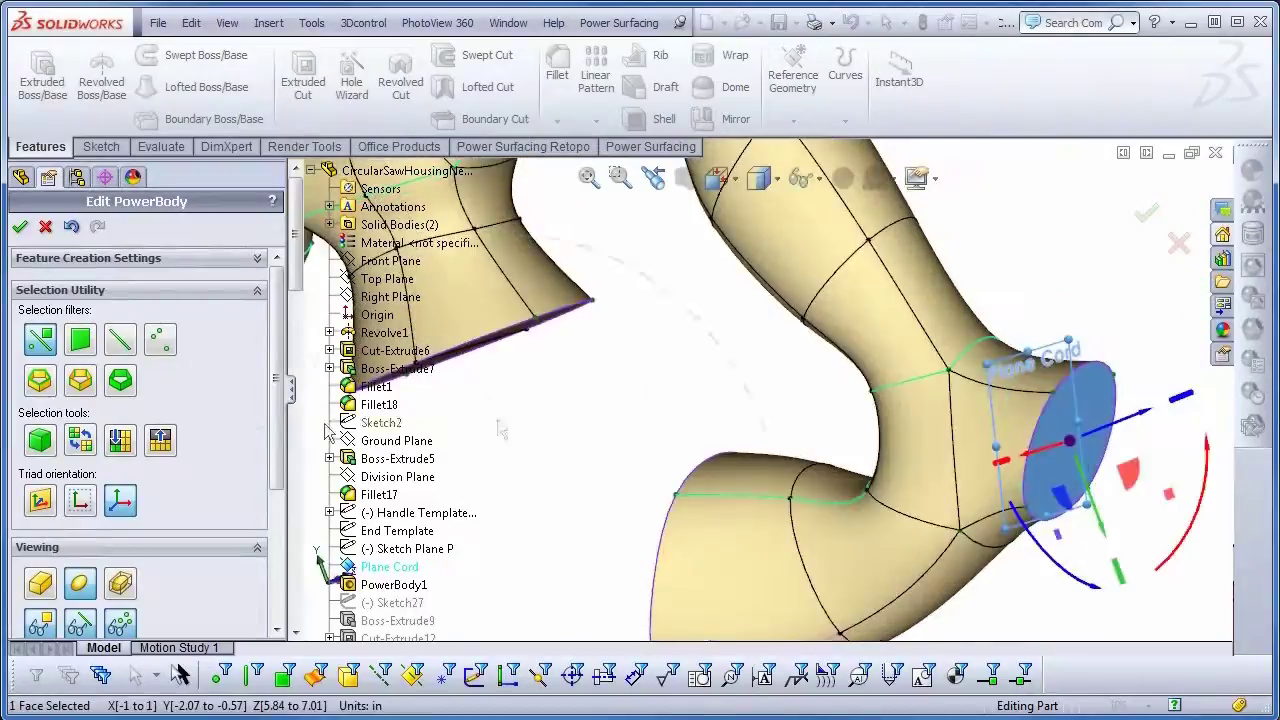
scroll(160, 440, down, 5)
scroll(132, 620, down, 3)
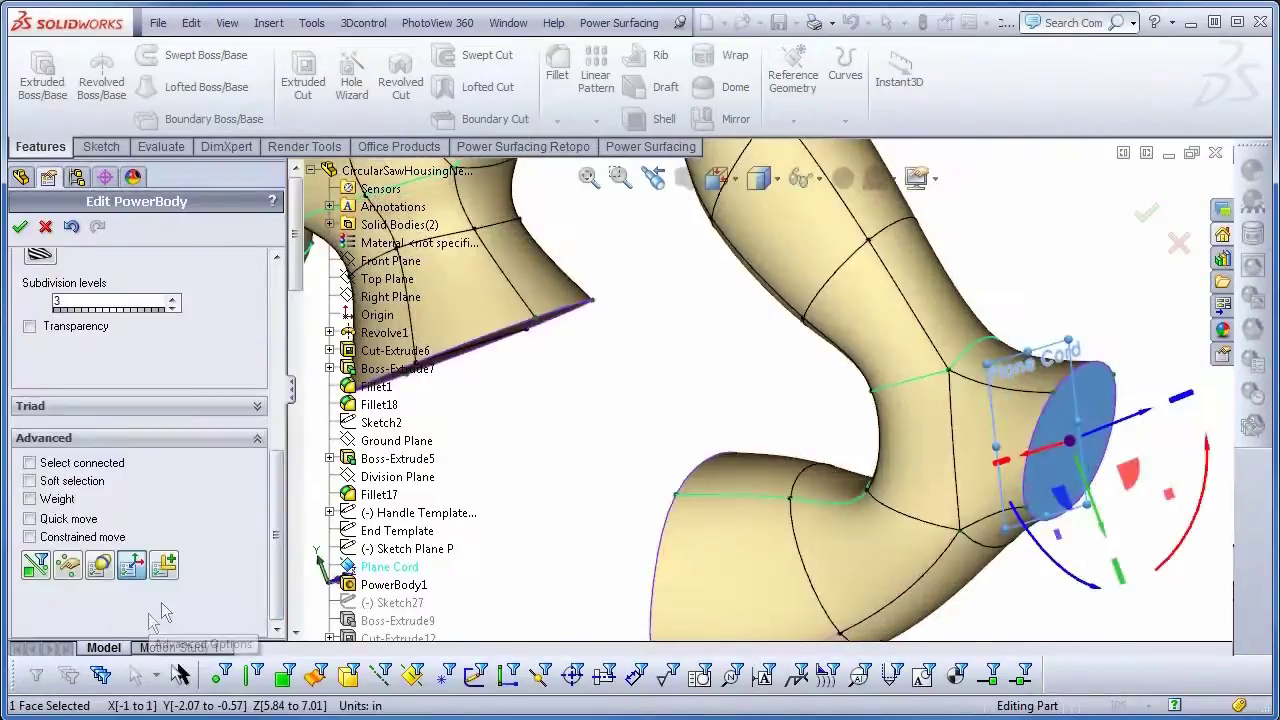
click(165, 566)
click(301, 395)
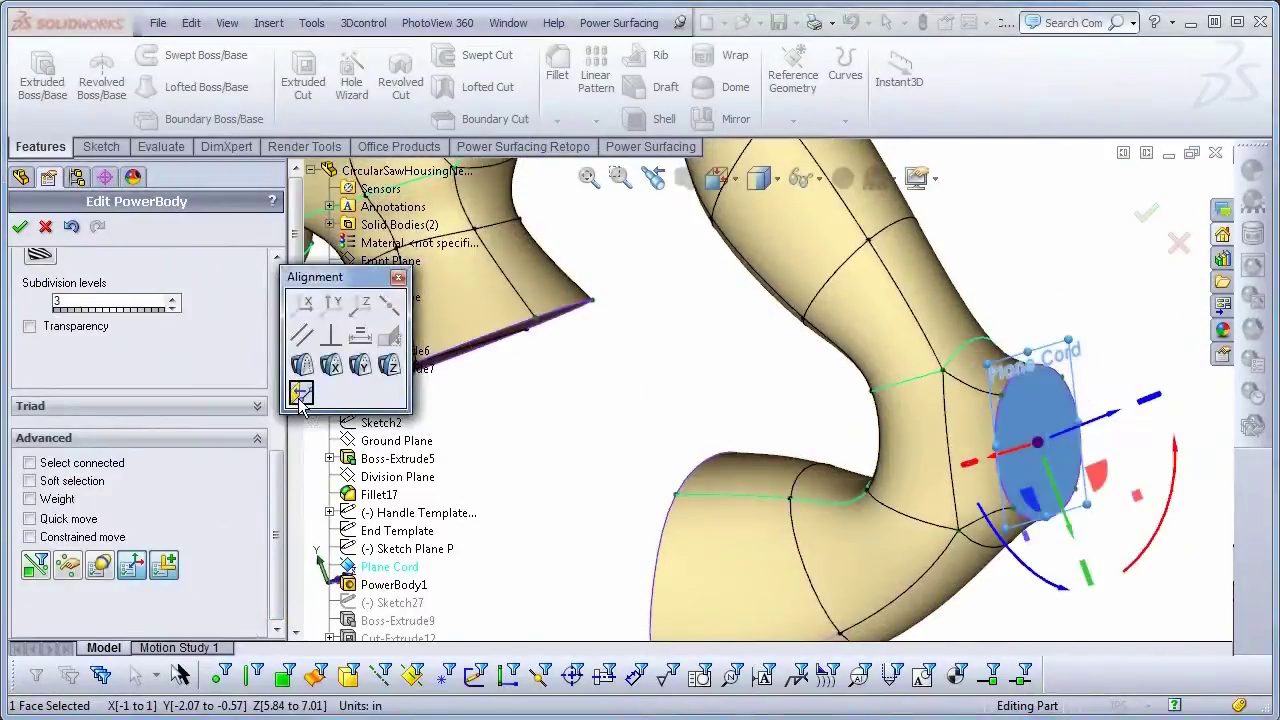
click(397, 280)
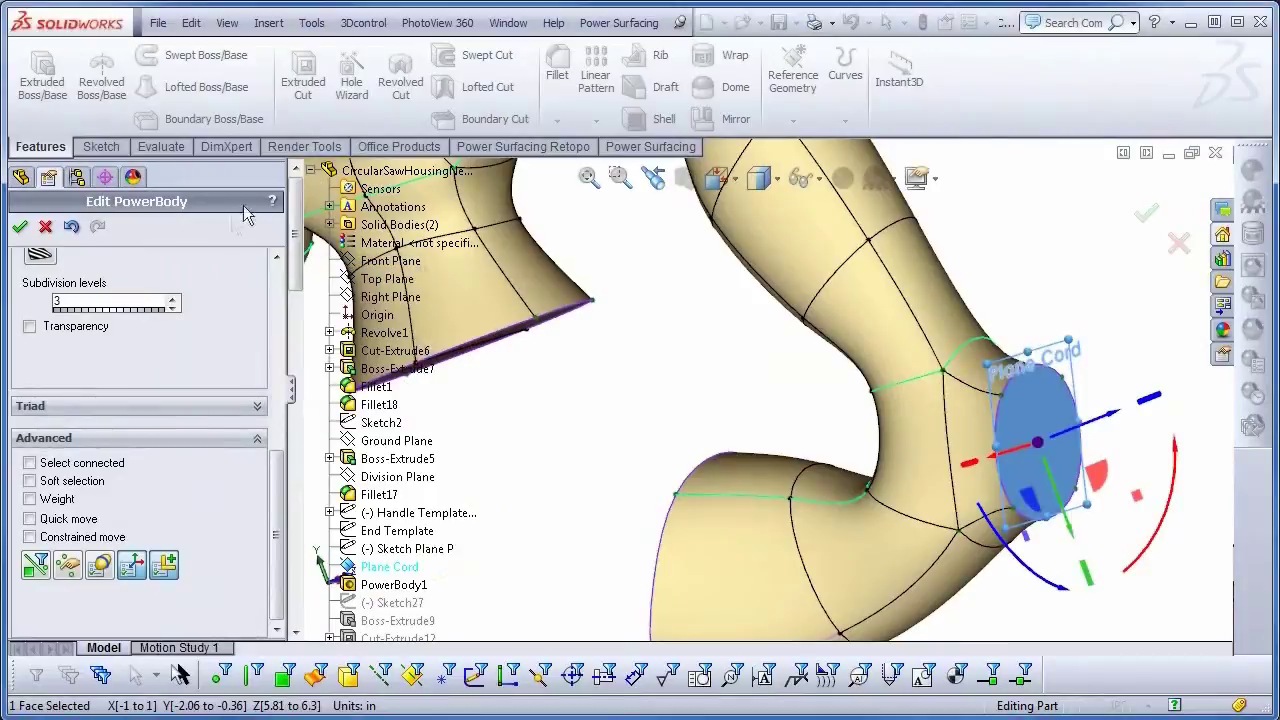
click(20, 226)
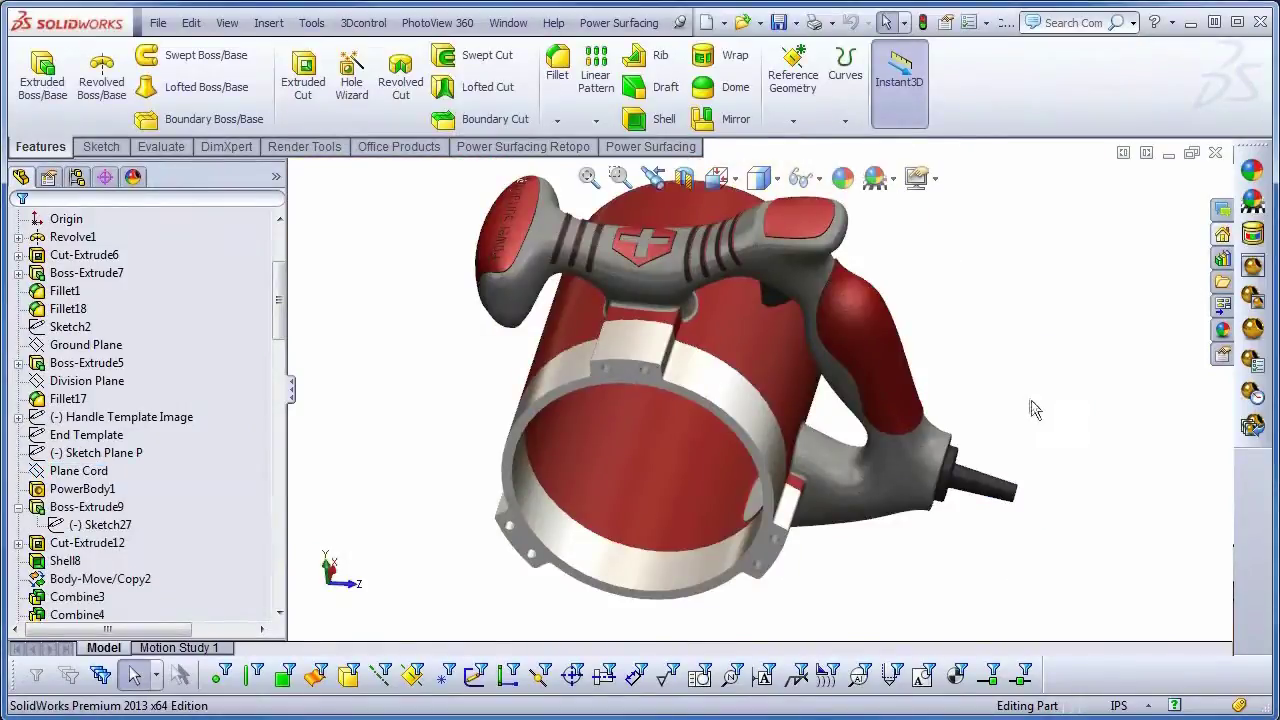
- Orbit the rebuilt saw housing to review the realigned handle from above
middle_drag(1031, 412, 1043, 503)
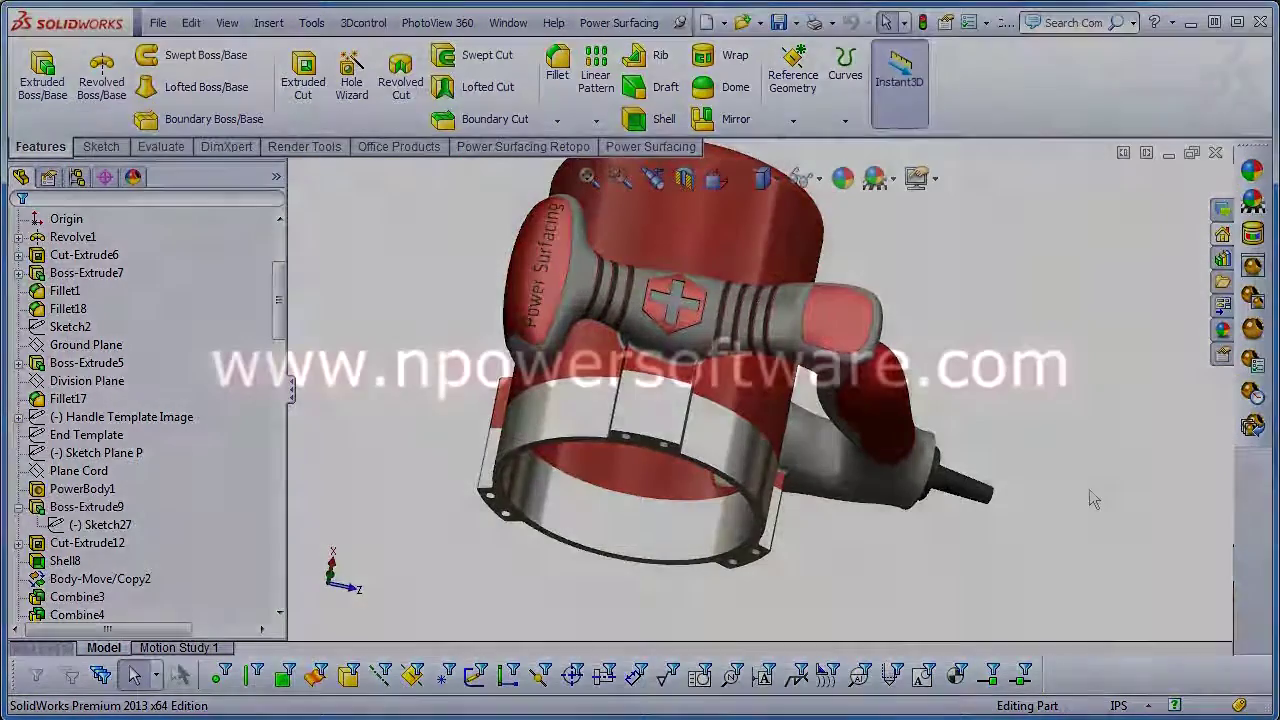